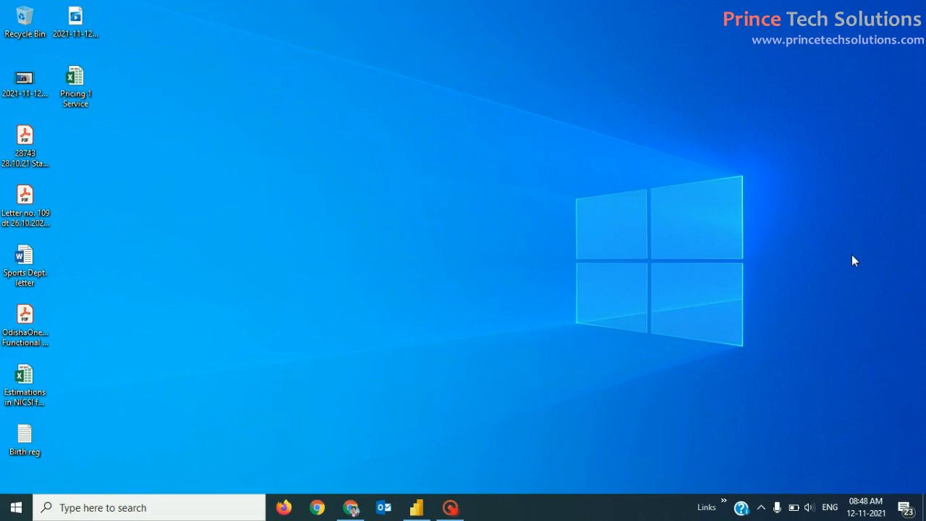
Switch to the Retail Dashboard in Power BI Desktop and check the report cross-filtered by the North America column, clearing the selection again
left_click(416, 508)
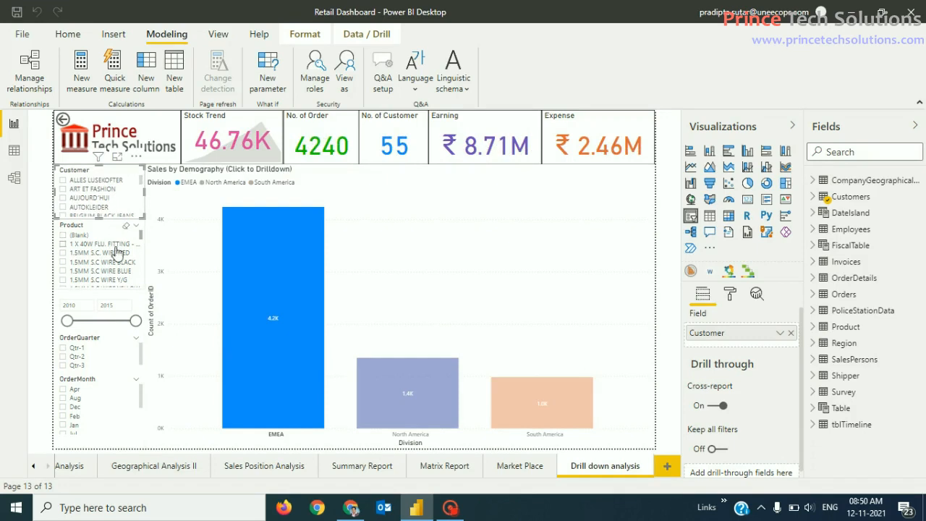
left_click(636, 79)
left_click(400, 404)
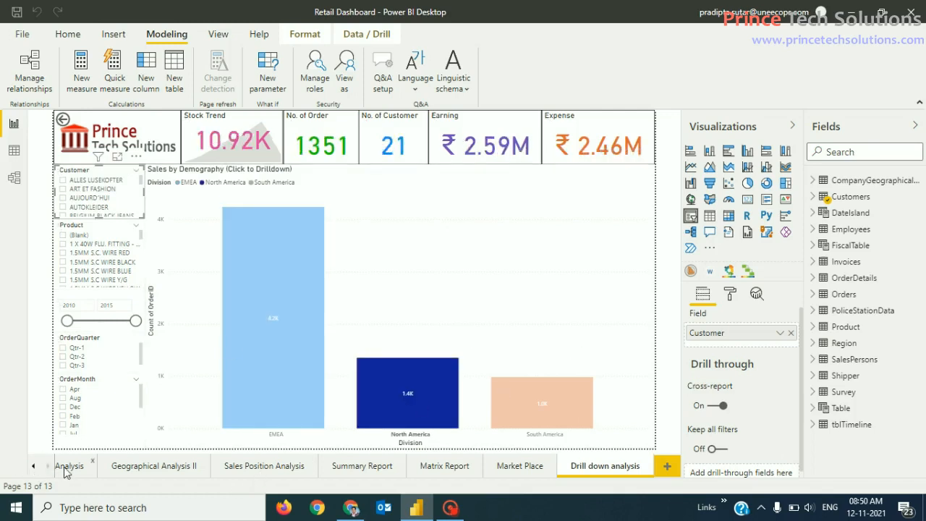
left_click(432, 404)
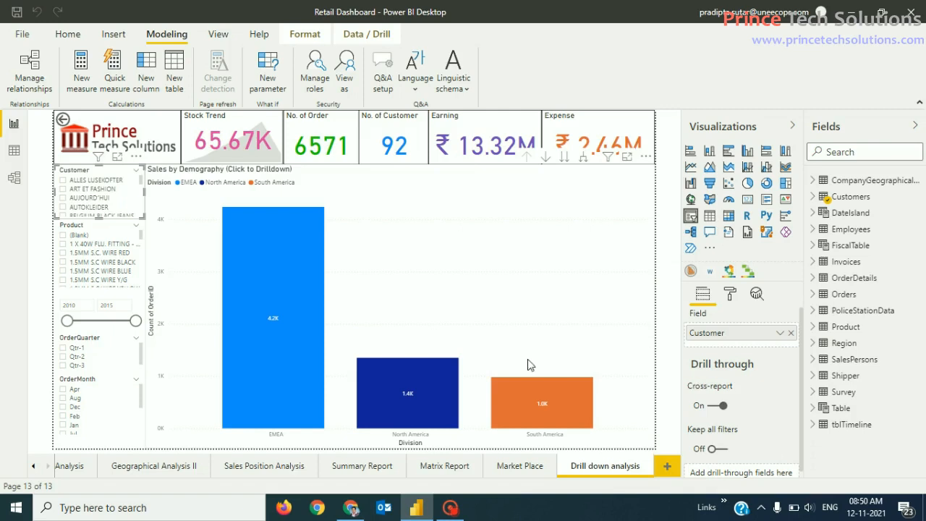
Open the role management dialog for the report's data model
left_click(73, 36)
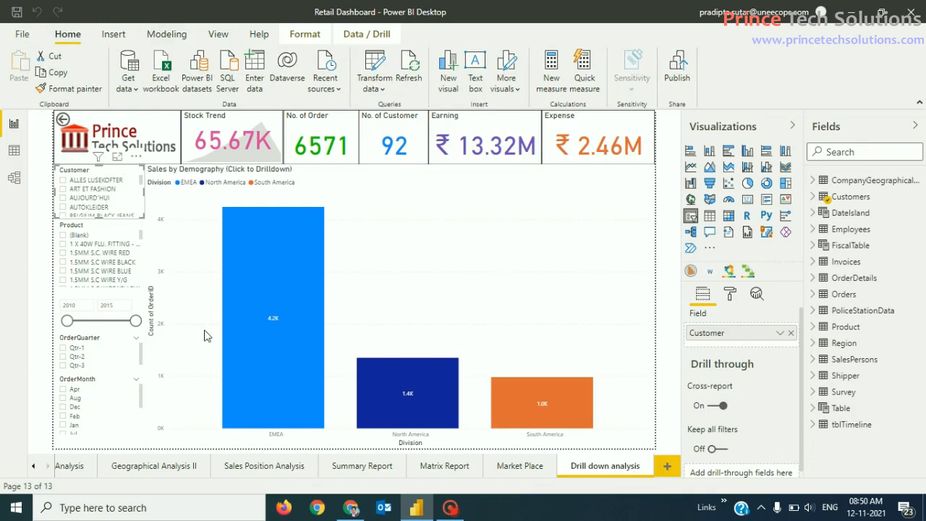
left_click(167, 36)
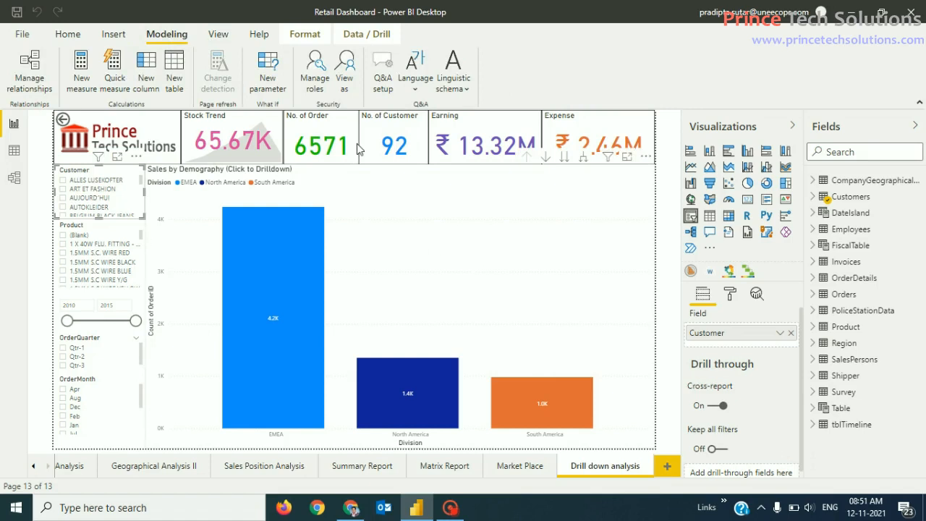
left_click(316, 69)
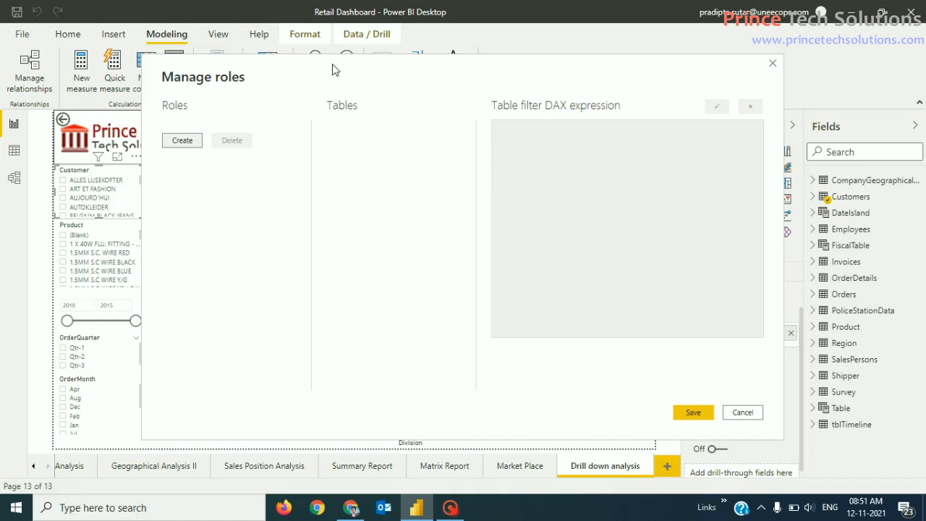
right_click(231, 254)
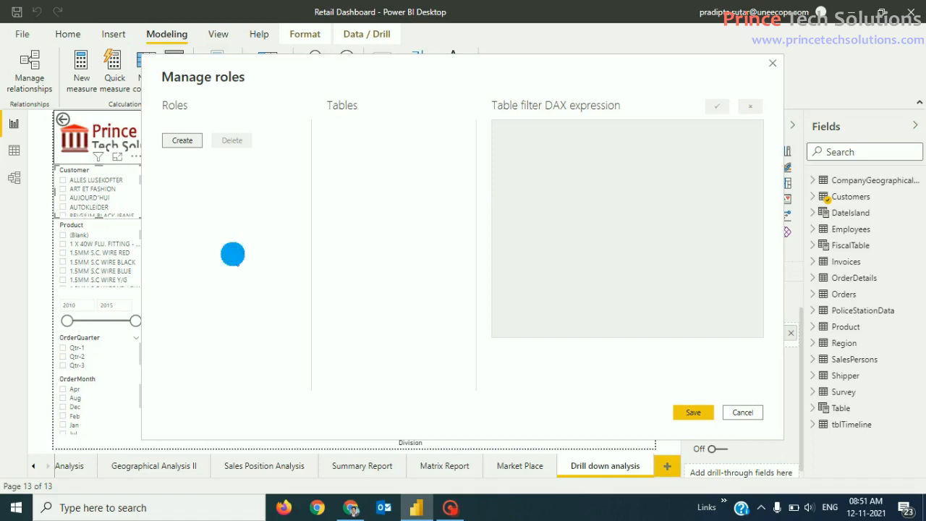
left_click(226, 255)
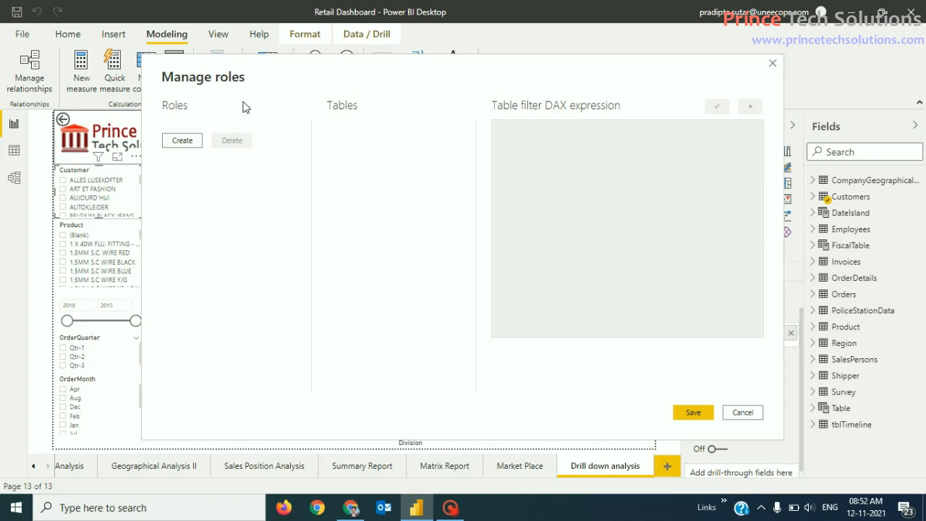
Create a security role named "North America User"
left_click(183, 140)
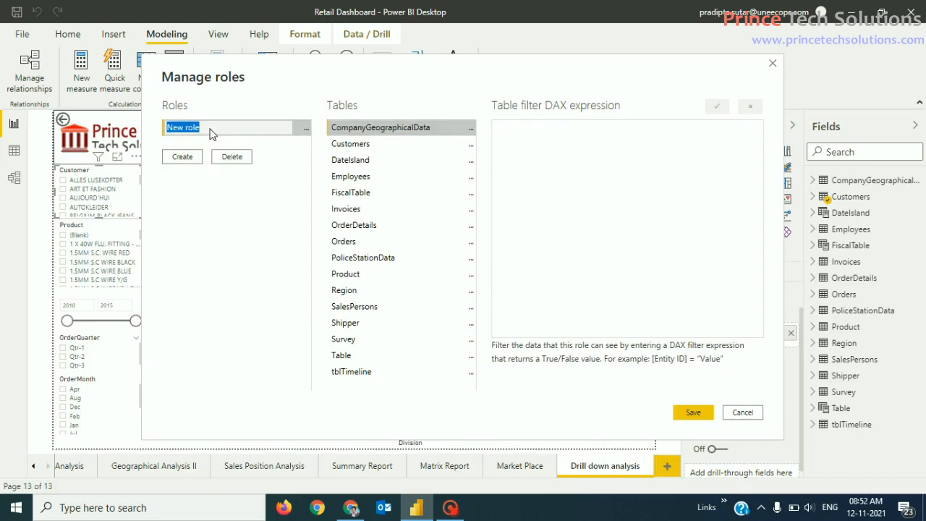
type("North")
type("Amero")
key("BackSpace")
type("ica")
key("Return")
key("ctrl+c")
key("Right")
type("User")
key("Return")
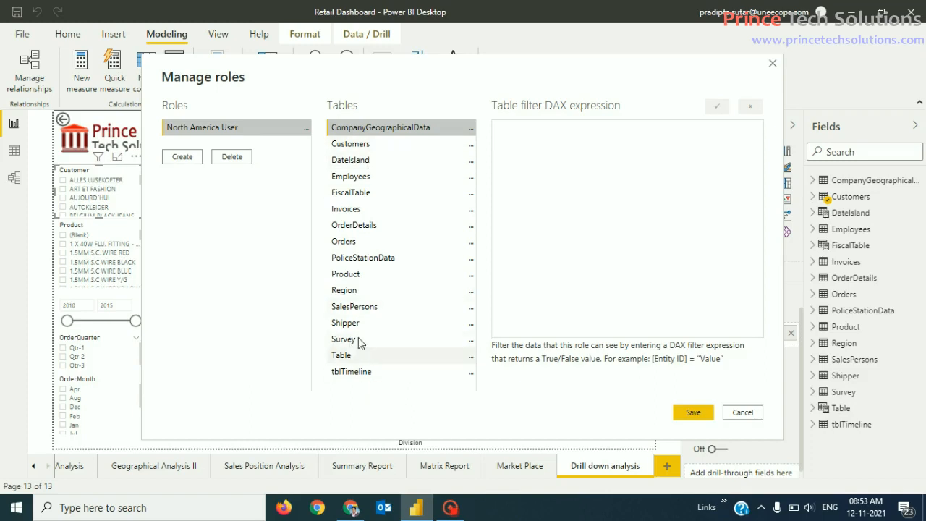
Add a Division filter to the Customers table for the North America User role, set it to "North America" and verify the expression
left_click(354, 145)
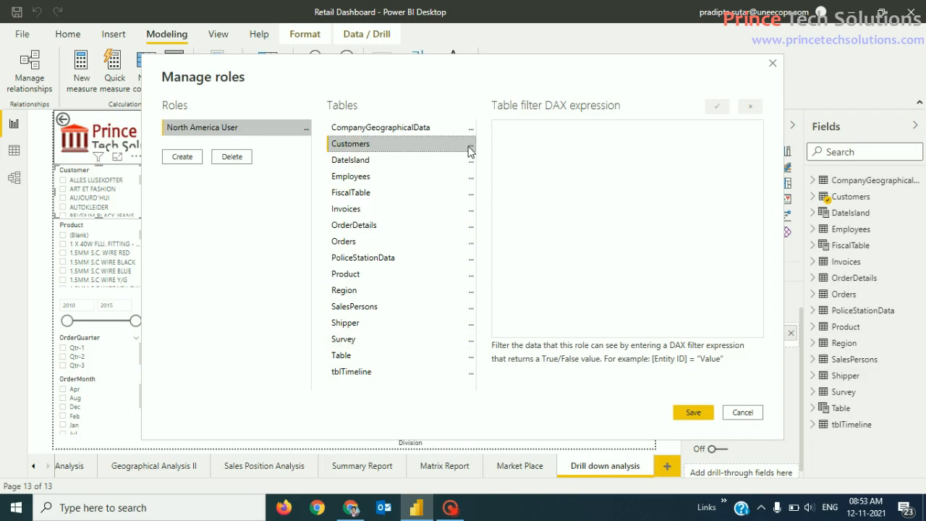
left_click(471, 143)
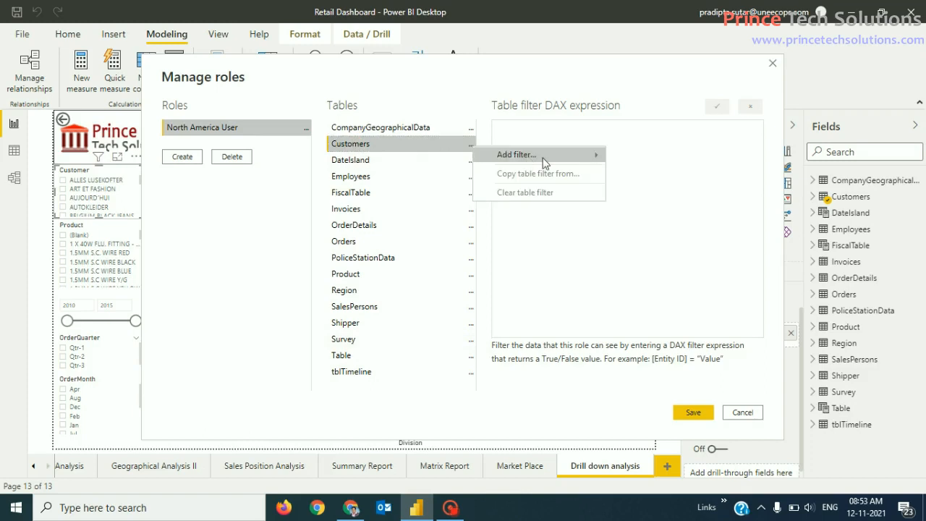
mouse_move(545, 160)
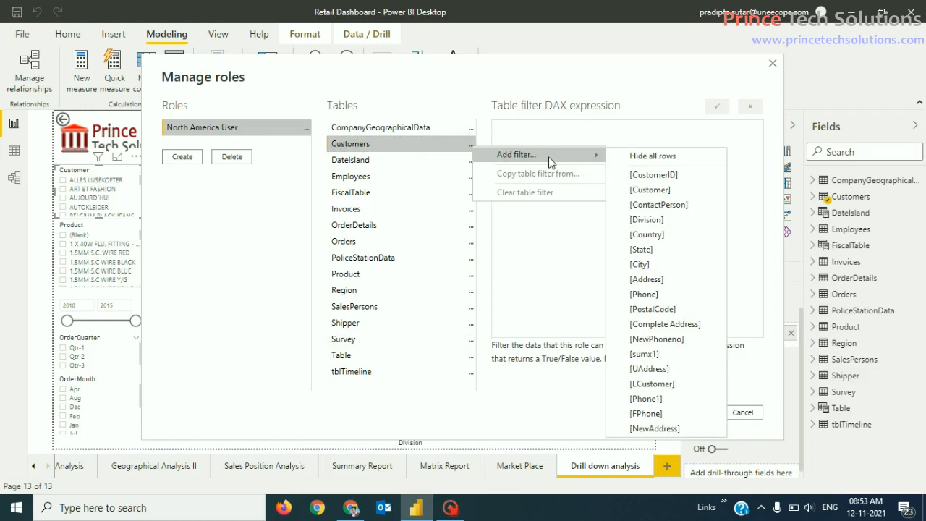
left_click(668, 220)
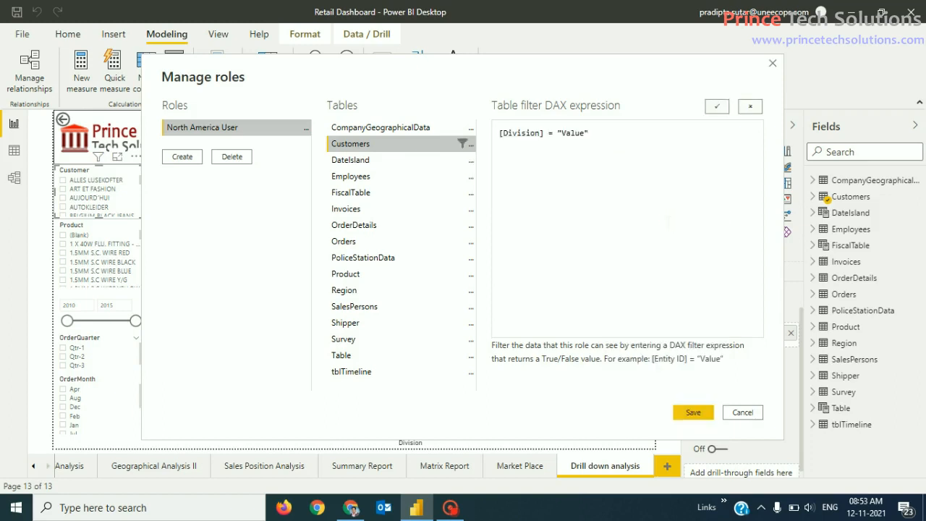
double_click(573, 133)
key("ctrl+v")
left_click_drag(557, 133, 624, 133)
left_click(710, 152)
left_click(665, 143)
left_click(717, 109)
Test expression verification by appending ".jhj,gh" to the North America filter, and remove that text and verify again
type(".jhj,gh")
left_click(717, 107)
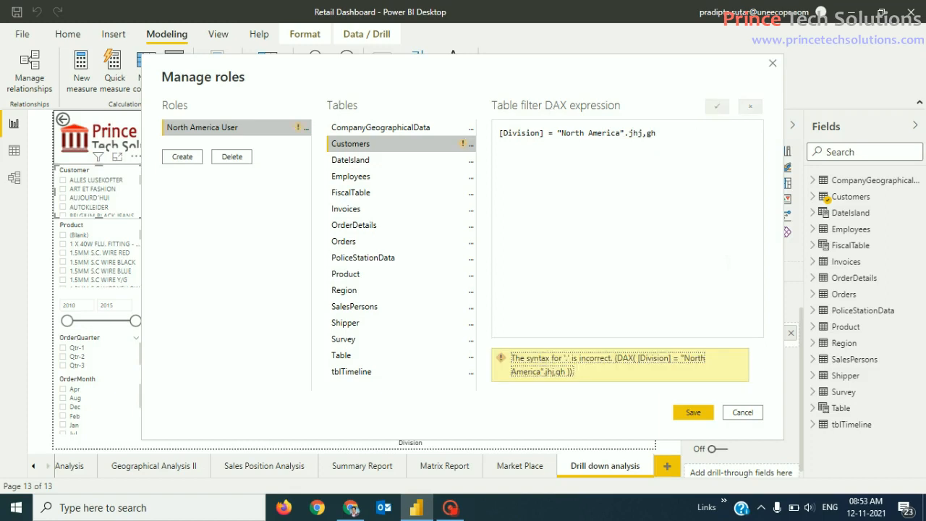
left_click(717, 107)
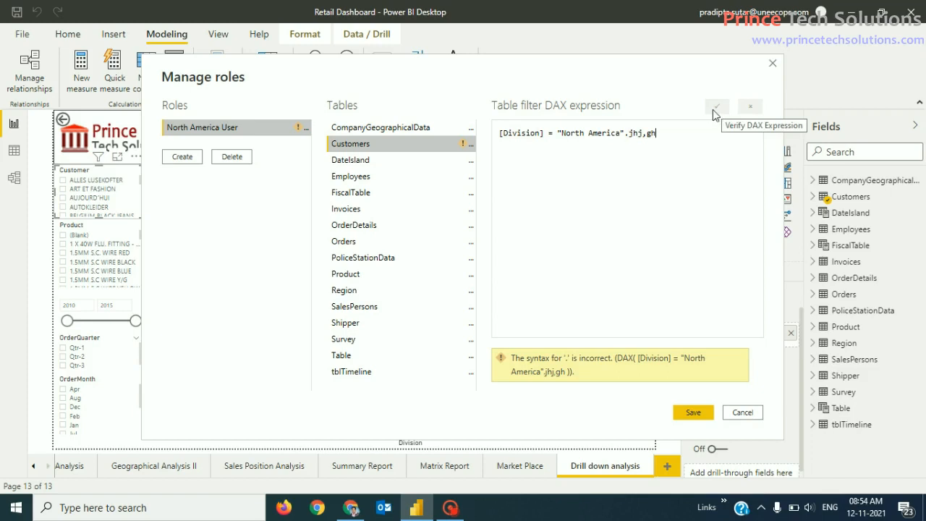
left_click_drag(657, 133, 621, 133)
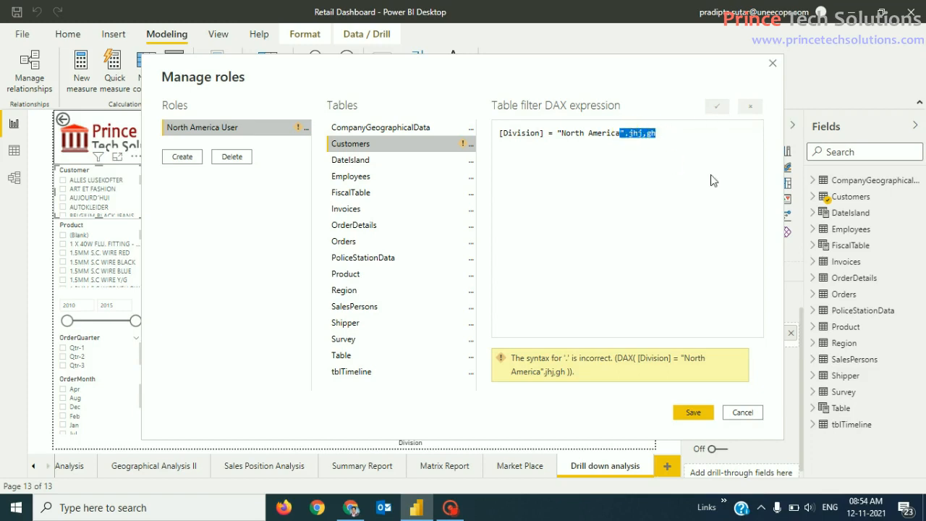
key("shift+Right")
key("BackSpace")
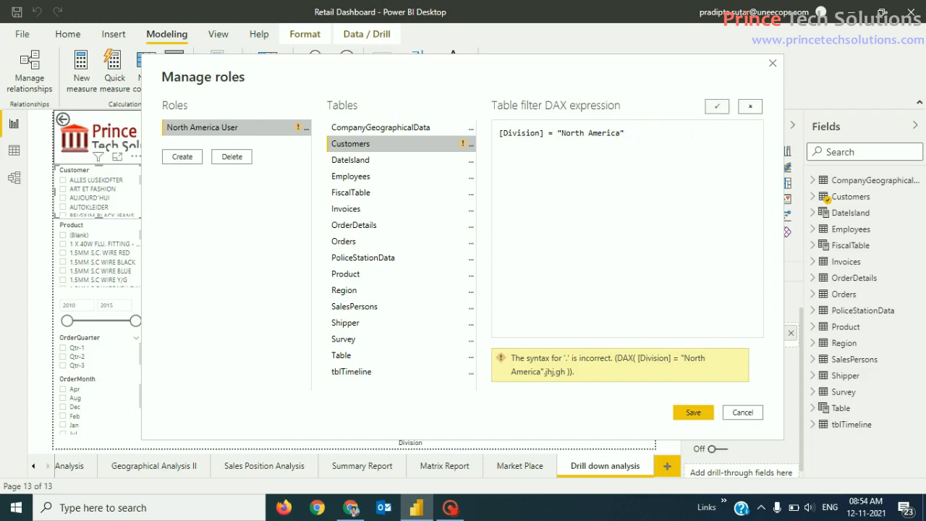
left_click(717, 108)
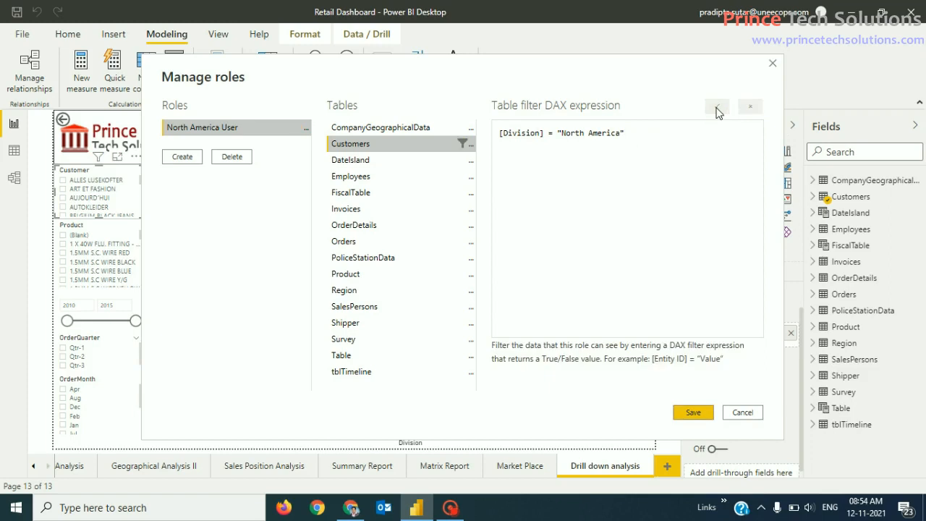
left_click(652, 140)
Create a second security role named "South America User"
left_click(183, 158)
type("S")
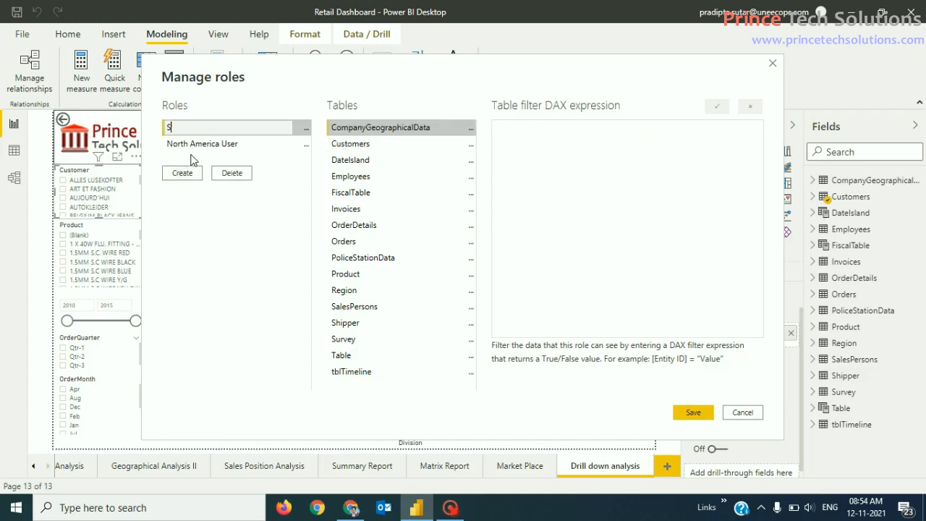
type("outh North America")
triple_click(204, 132)
left_click(206, 130)
key("BackSpace")
key("BackSpace")
key("BackSpace")
key("BackSpace")
key("BackSpace")
key("BackSpace")
type("User")
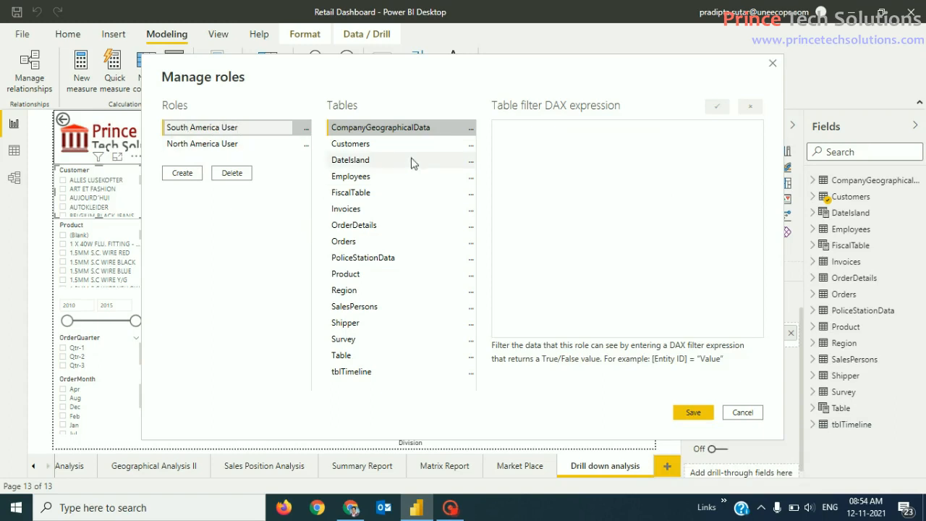
left_click(272, 290)
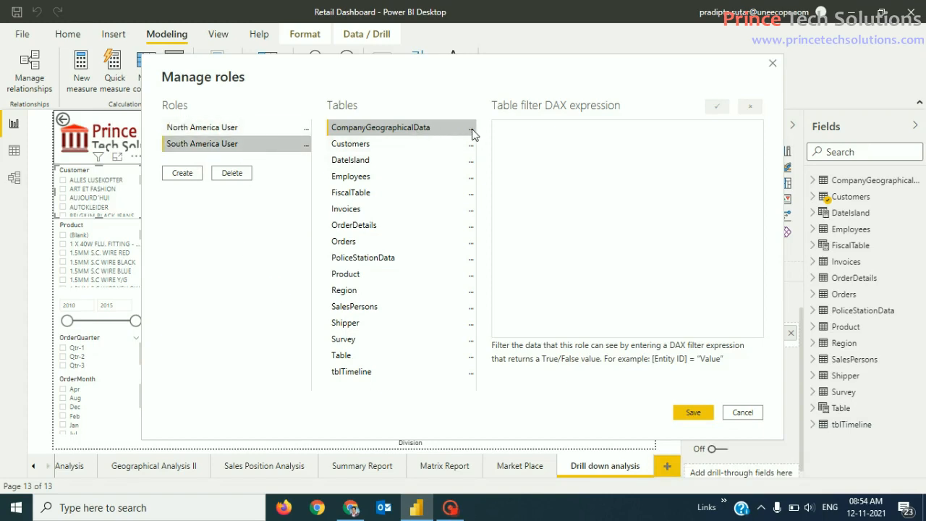
Filter the Customers table for the South America User role by Division = "South America" and verify the expression
left_click(203, 130)
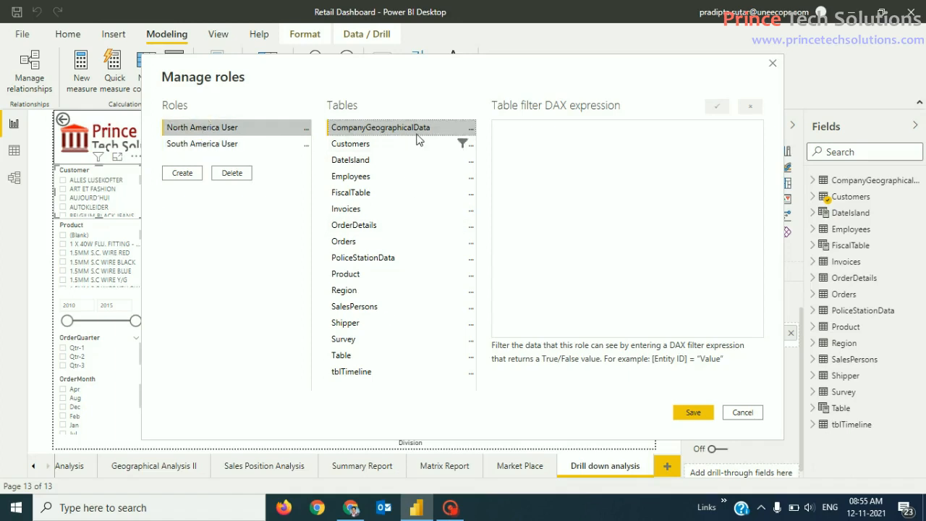
left_click(222, 147)
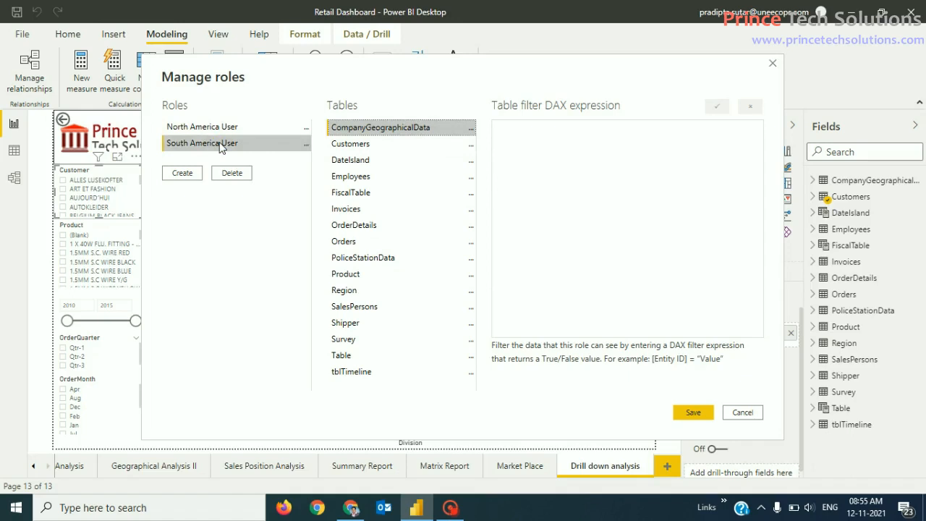
left_click(472, 146)
mouse_move(523, 155)
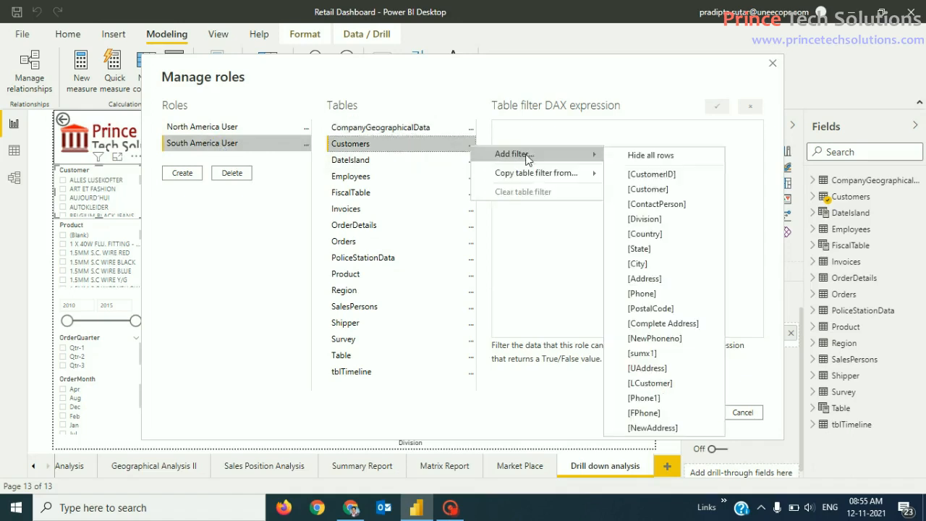
left_click(663, 219)
double_click(574, 133)
type("North America")
double_click(571, 132)
type("South")
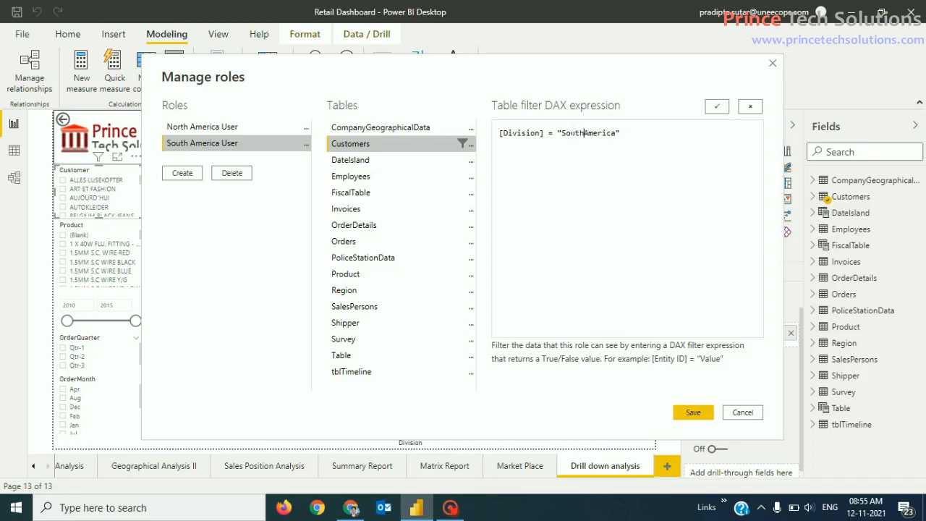
left_click(717, 107)
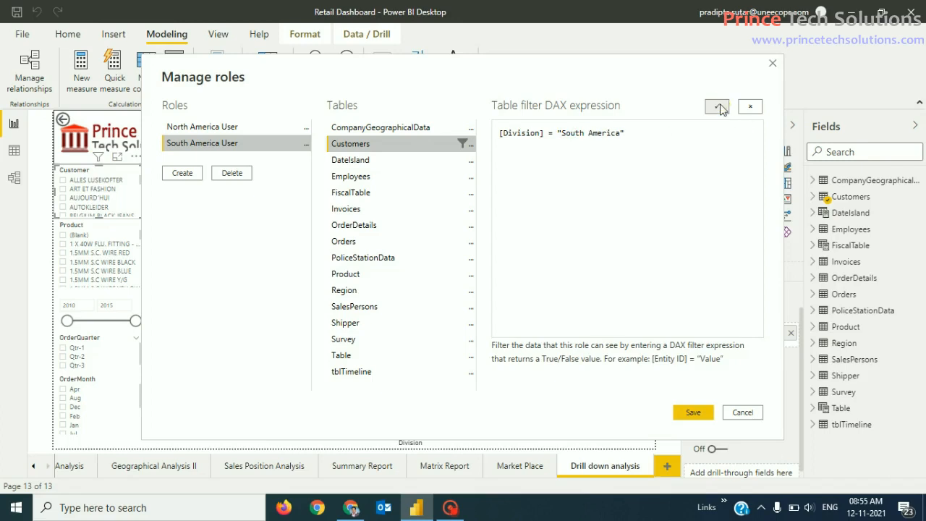
left_click(637, 134)
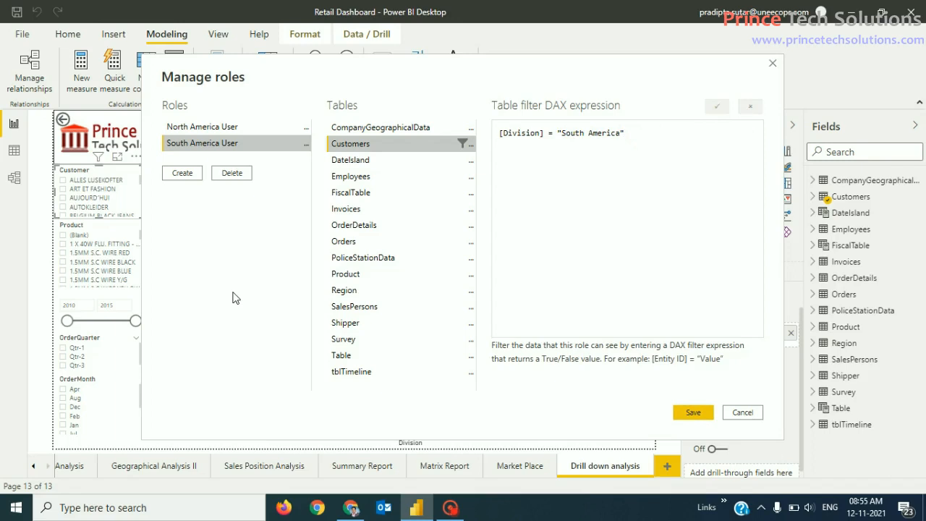
Create a third security role named "EMEA User"
left_click(183, 173)
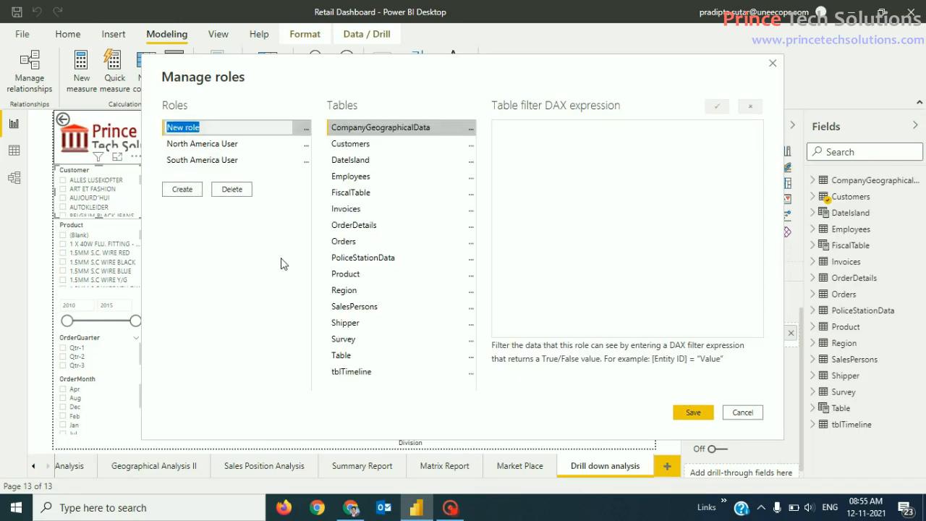
type("EMEA User")
left_click(302, 107)
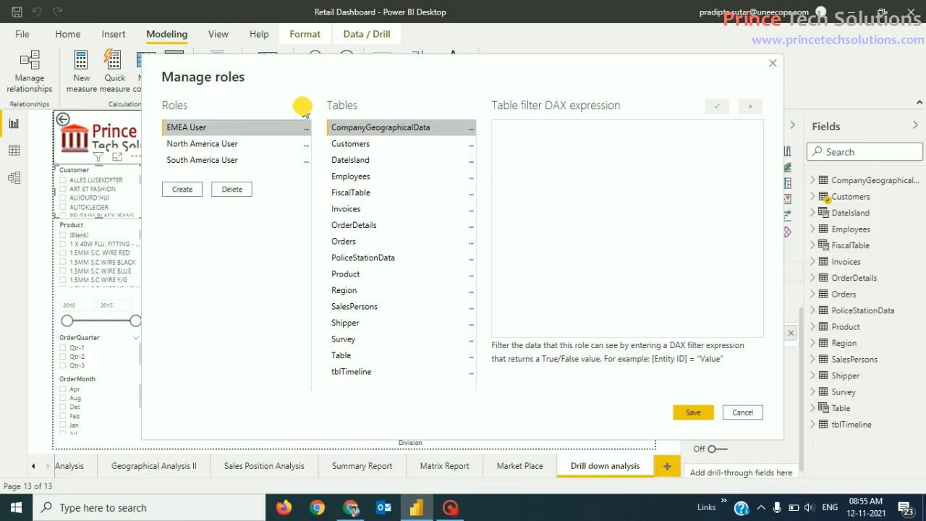
Copy the Customers table filter from the North America User role into the EMEA User role
left_click(471, 144)
mouse_move(521, 154)
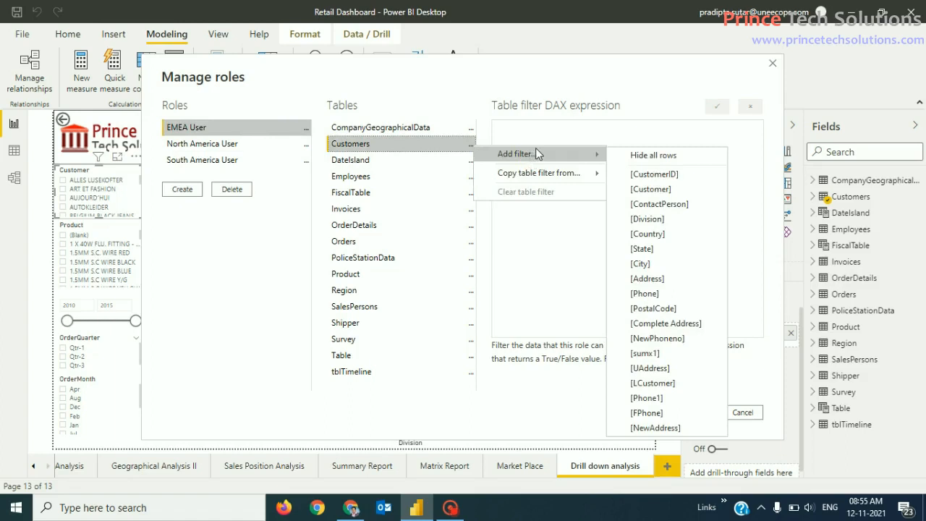
mouse_move(539, 173)
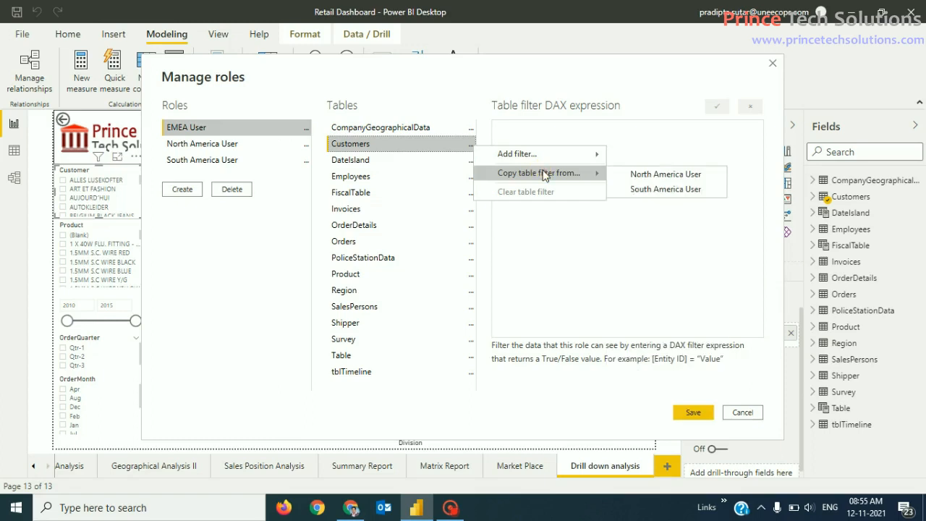
left_click(680, 179)
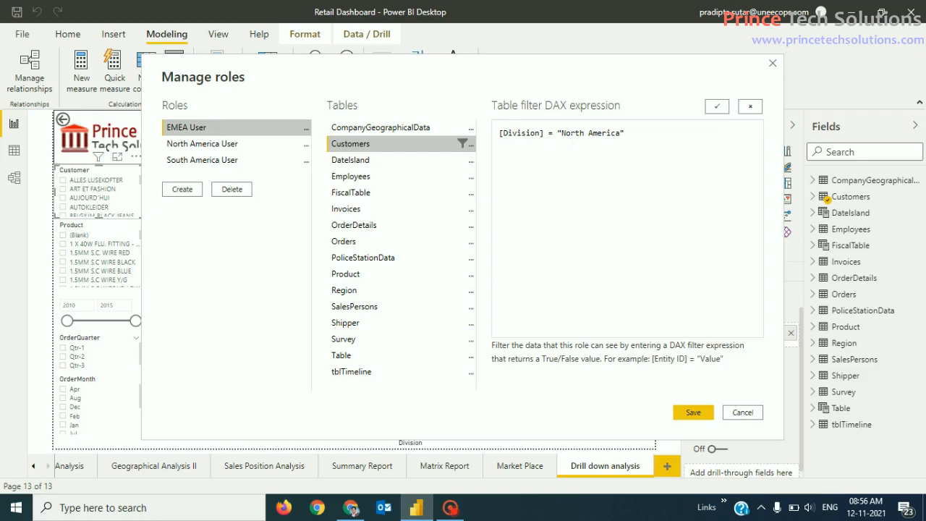
Change the Division value in the EMEA User role's filter to "EMEA", verify the expression and save all roles
double_click(573, 133)
key("Delete")
key("Delete")
key("Delete")
key("Delete")
key("Delete")
key("Delete")
key("Delete")
key("Delete")
type("EMEA")
left_click(645, 172)
left_click(715, 107)
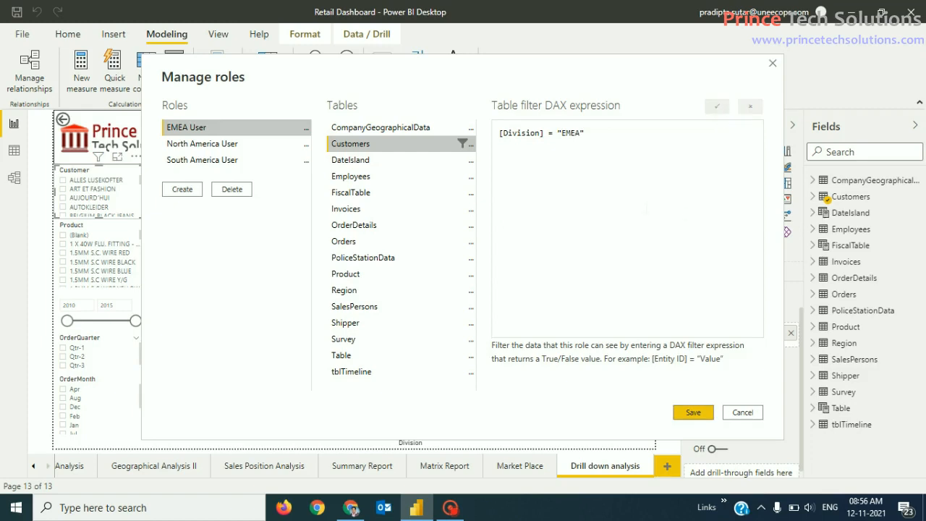
left_click(615, 147)
left_click(694, 412)
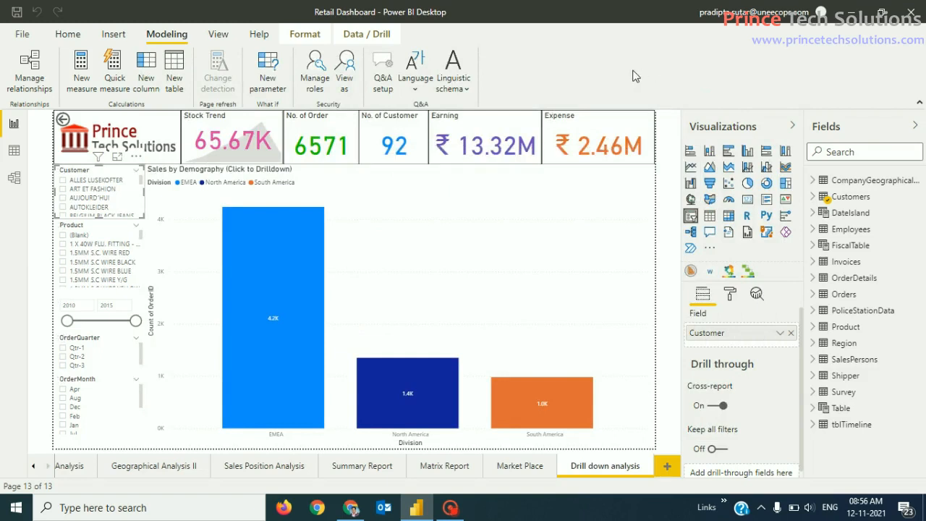
Save the Retail Dashboard report with the newly defined security roles
left_click(18, 14)
left_click(616, 50)
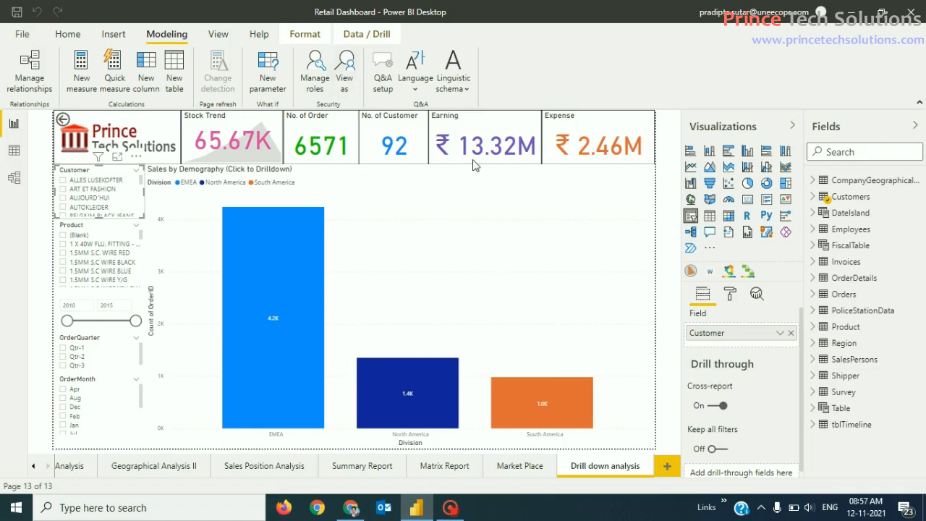
Preview the report as the EMEA User role and look through the customers listed in the Customer slicer
left_click(345, 72)
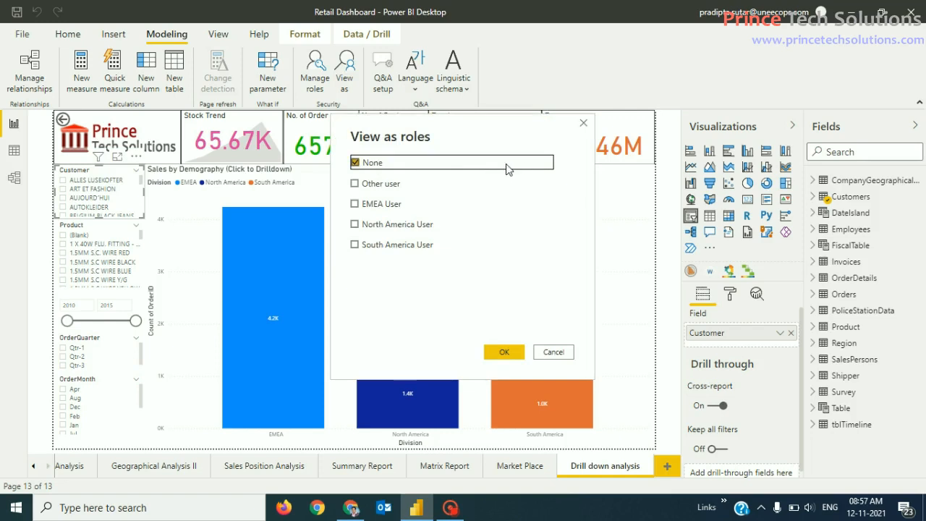
left_click(355, 205)
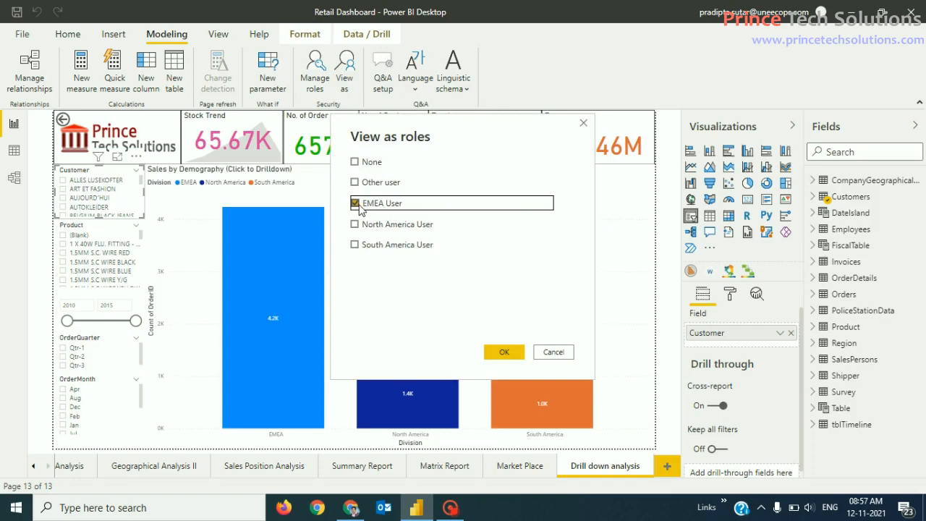
left_click(516, 355)
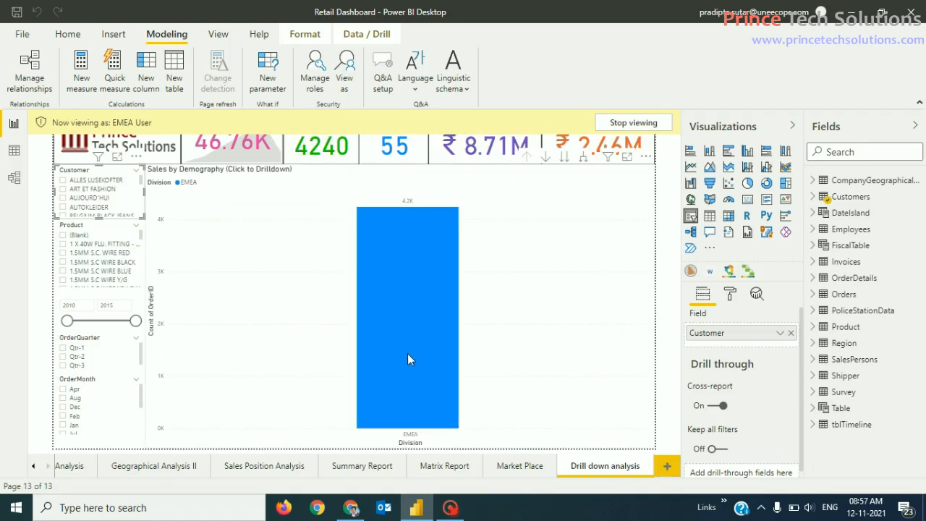
mouse_move(407, 354)
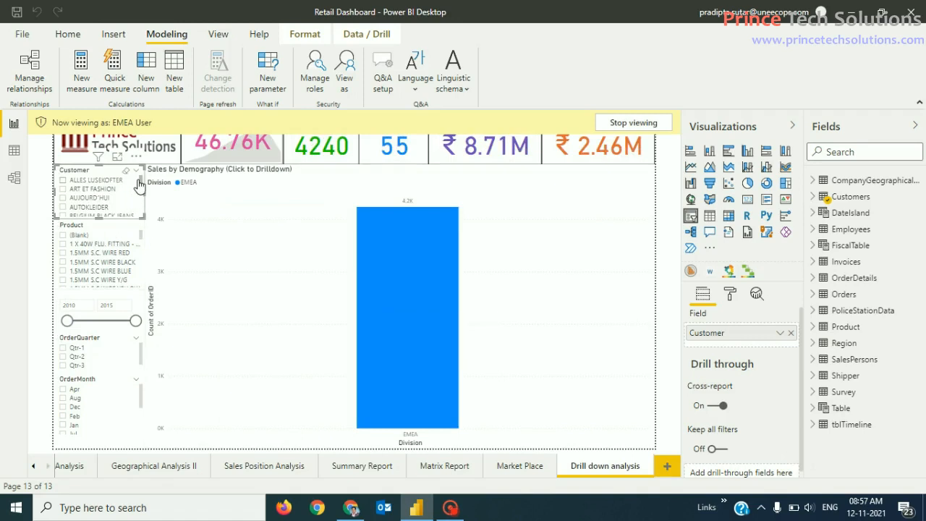
left_click_drag(139, 182, 138, 215)
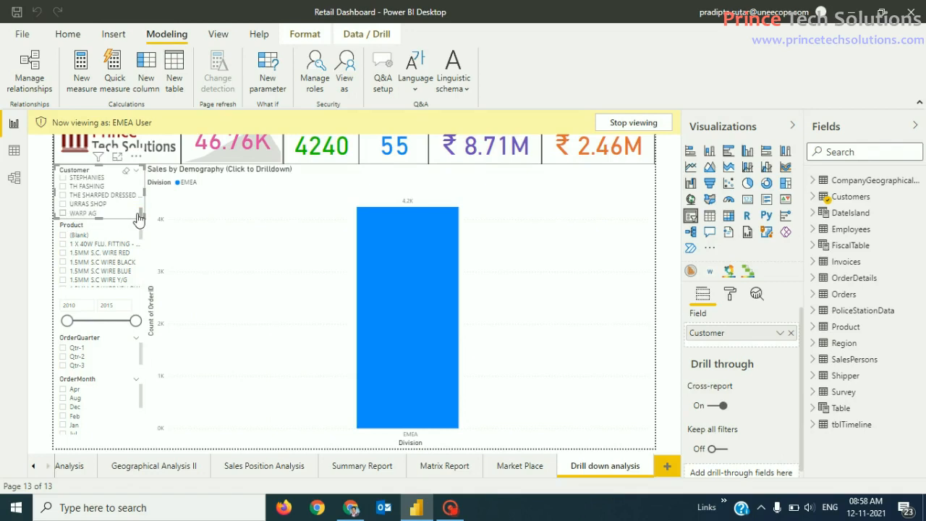
left_click_drag(139, 219, 141, 172)
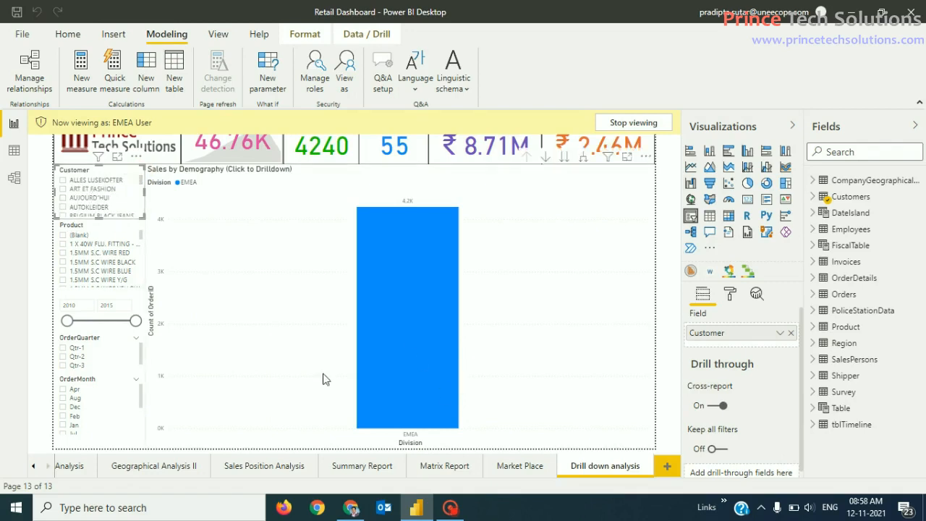
Switch the role preview from EMEA User to North America User and look through the Customer slicer list
left_click(347, 85)
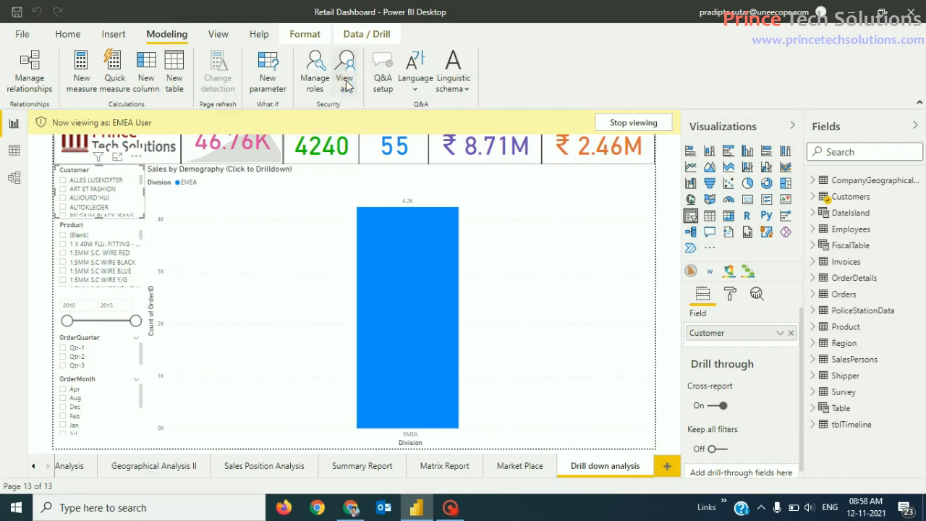
left_click(355, 224)
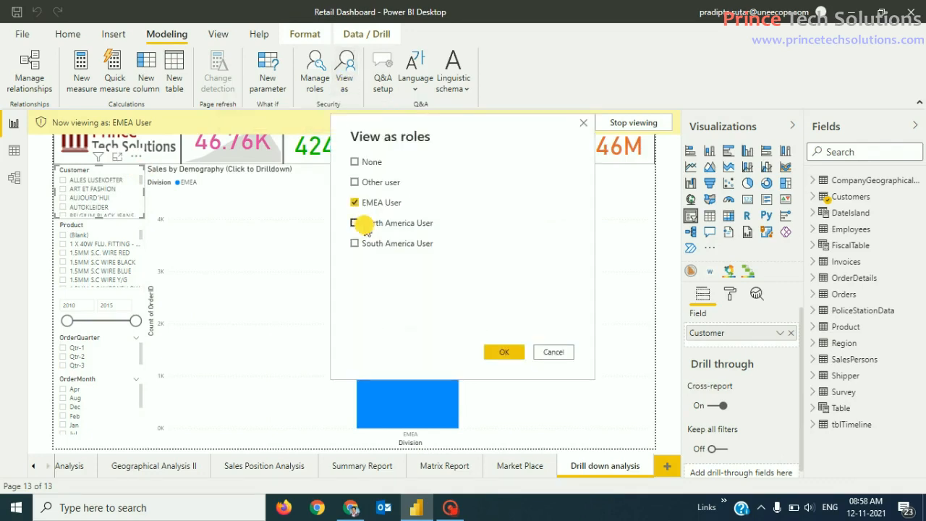
left_click(355, 203)
left_click(510, 352)
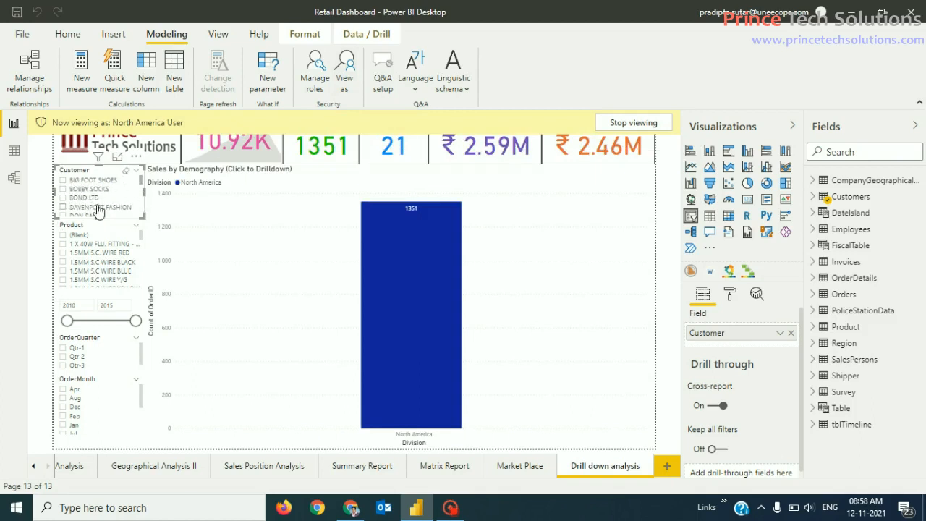
left_click(140, 181)
left_click_drag(139, 182, 137, 216)
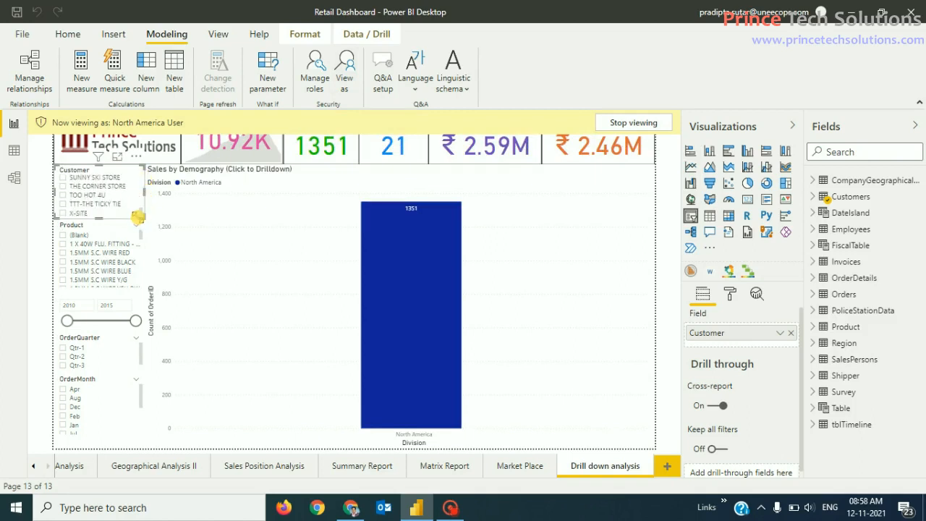
scroll(758, 386, "down", 1)
scroll(759, 391, "up", 1)
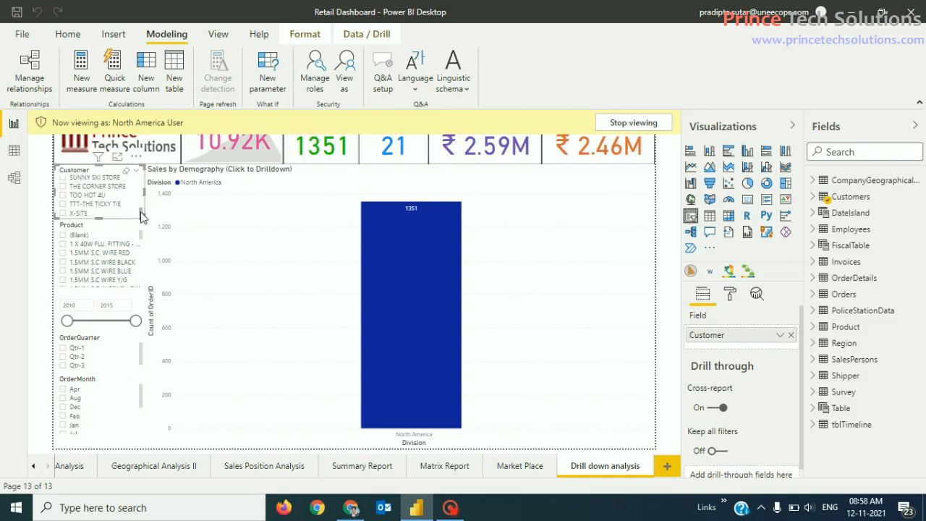
Switch the role preview to South America User only and check the division chart and Customer slicer list
left_click(349, 80)
left_click(356, 223)
left_click(354, 244)
left_click(510, 352)
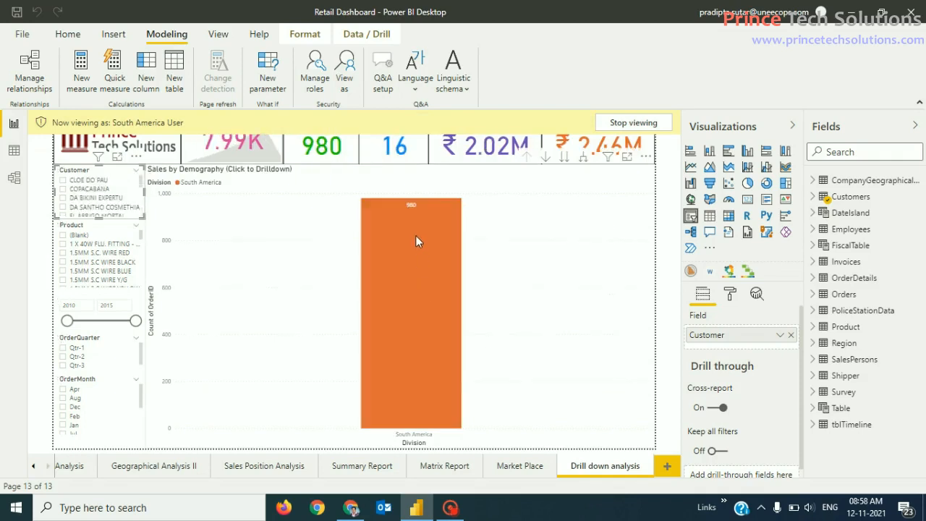
mouse_move(415, 218)
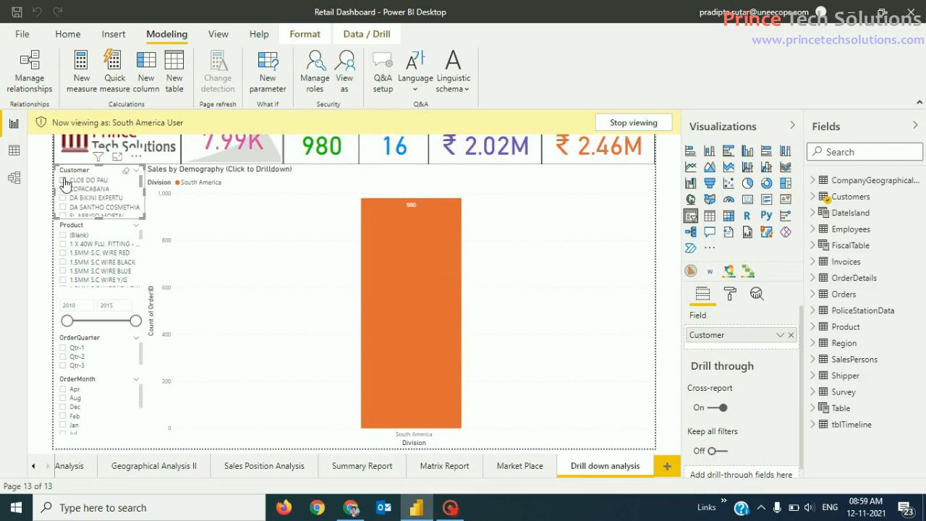
scroll(94, 192, "down", 5)
scroll(98, 194, "down", 2)
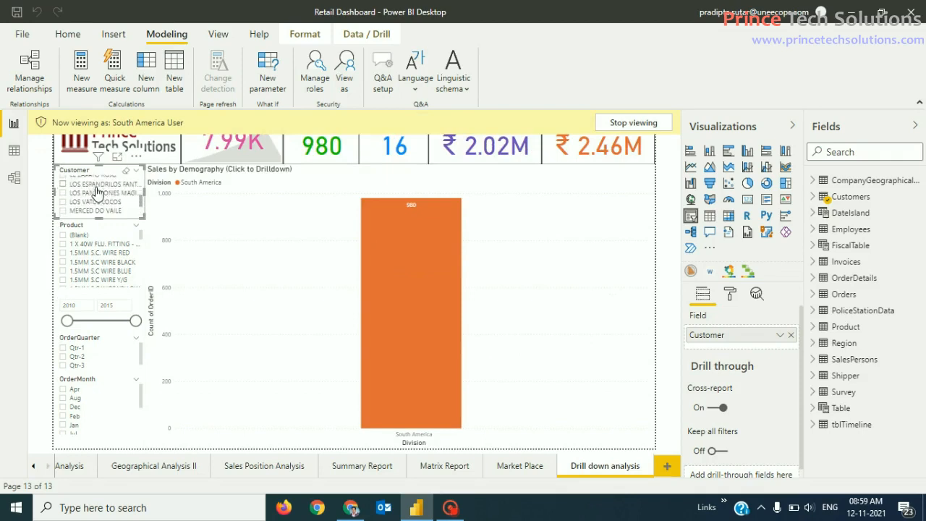
scroll(96, 198, "up", 10)
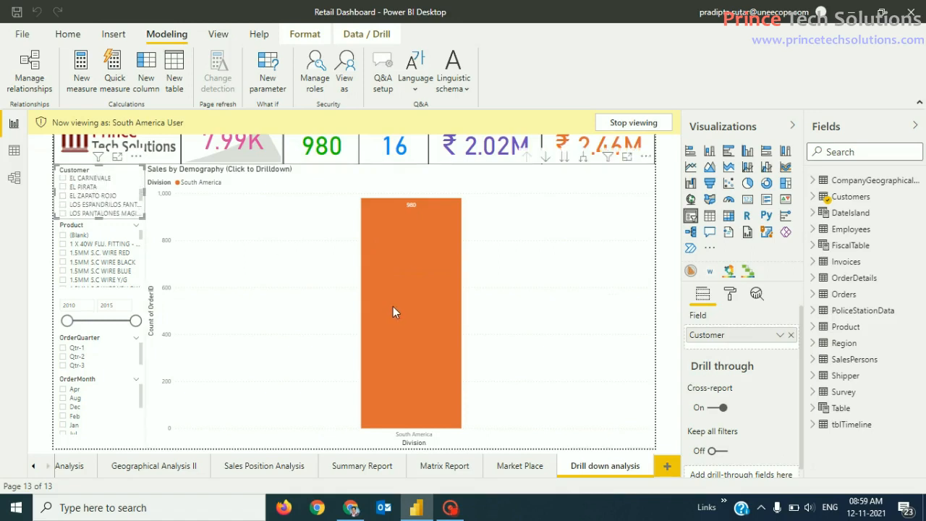
mouse_move(398, 309)
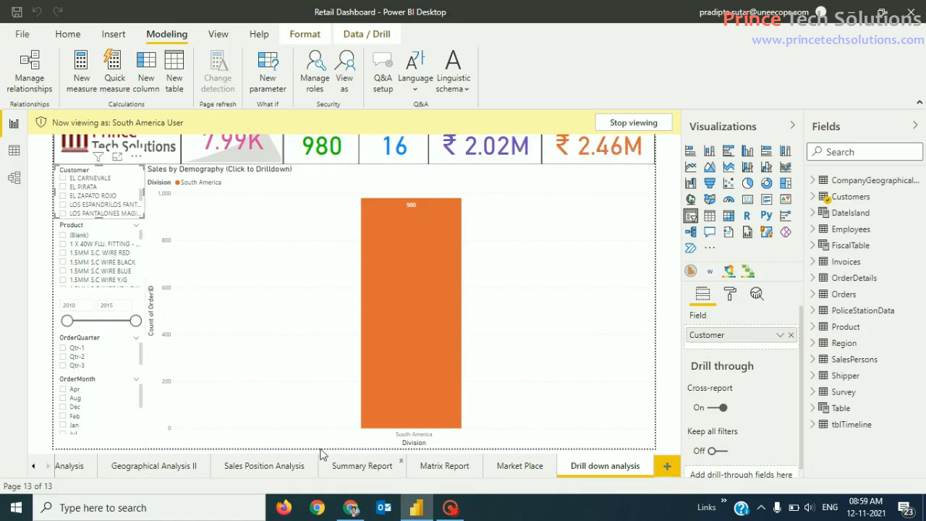
Examine the order table on the Summary Report page as the South America User role
left_click(355, 466)
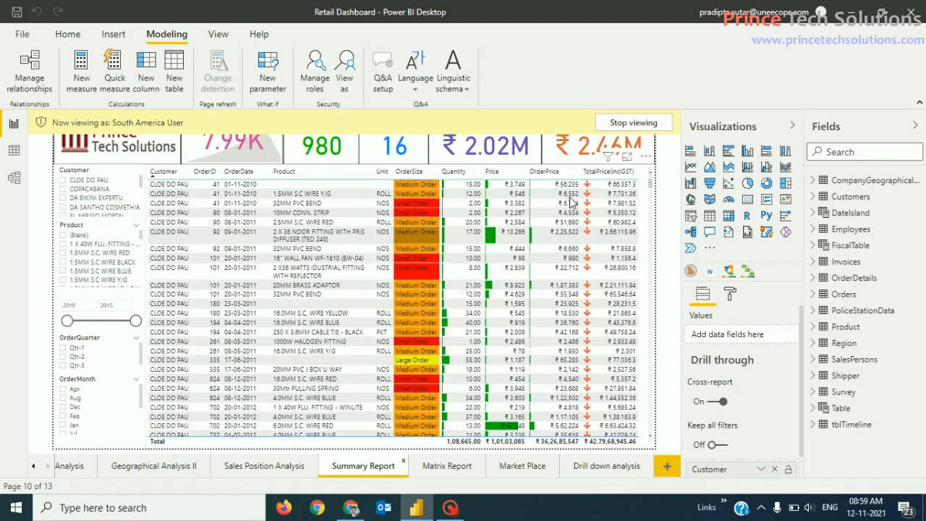
left_click_drag(649, 189, 651, 440)
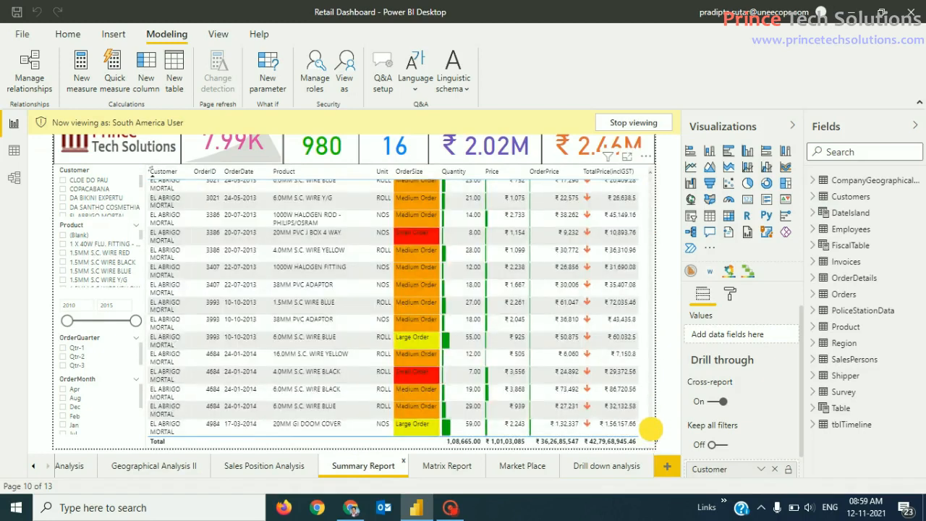
left_click_drag(653, 375, 657, 176)
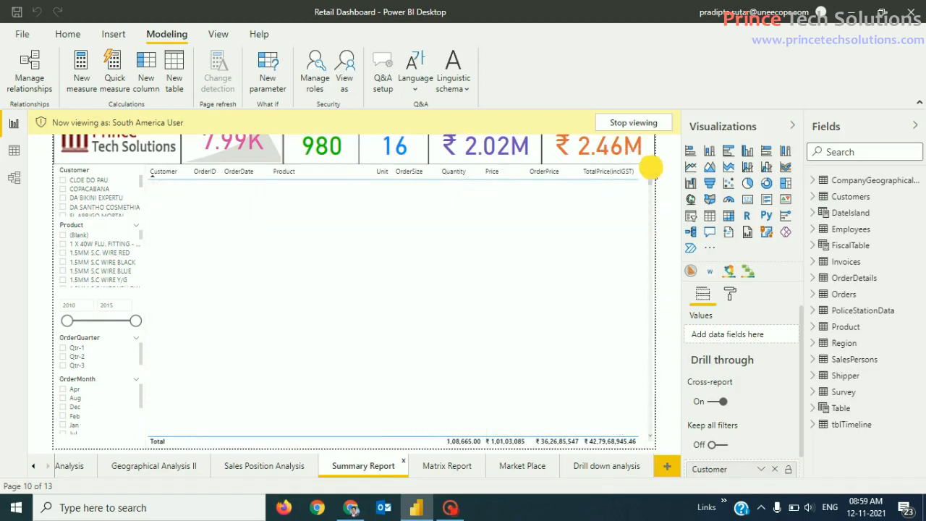
left_click(170, 192)
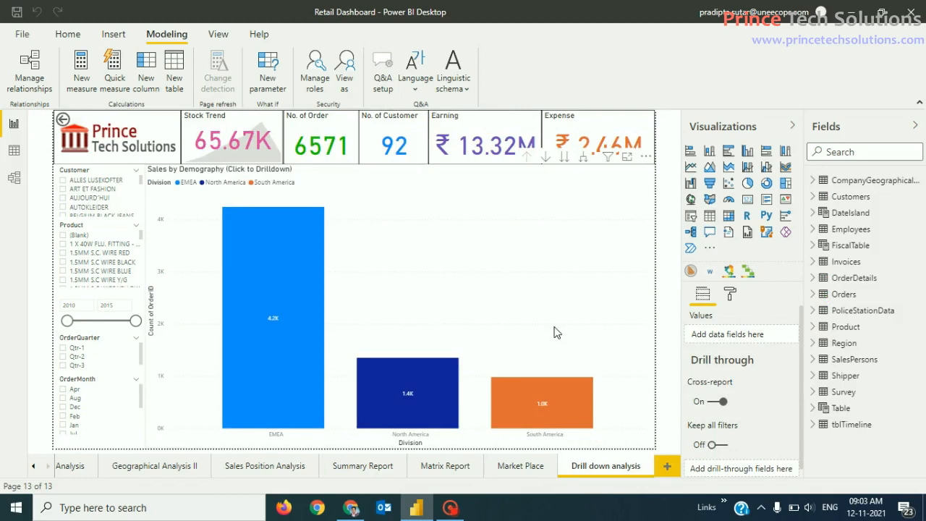
Go to the Landing Page of the report and save the file
left_click(663, 65)
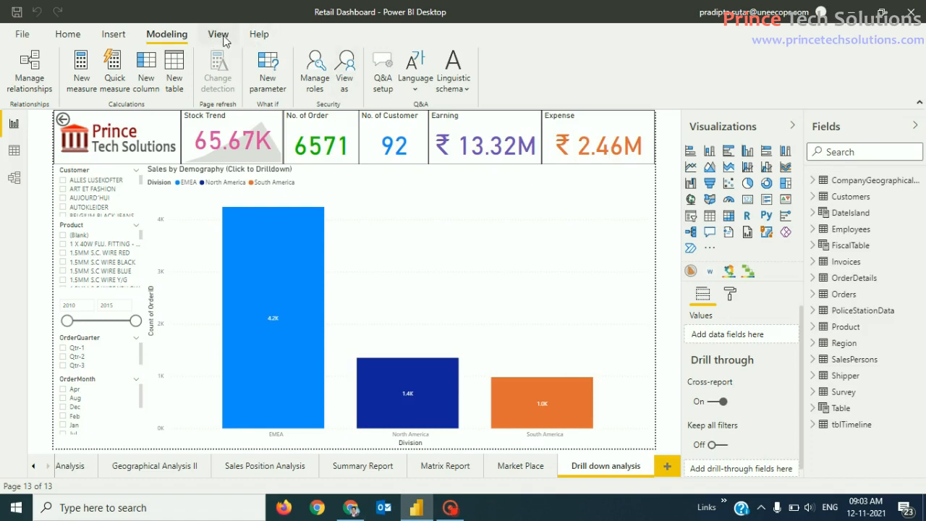
left_click(62, 38)
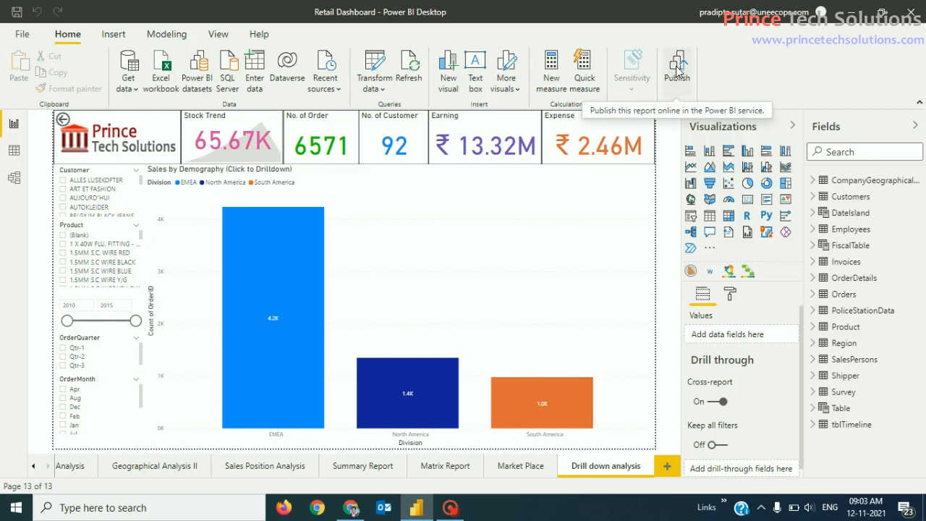
left_click(33, 466)
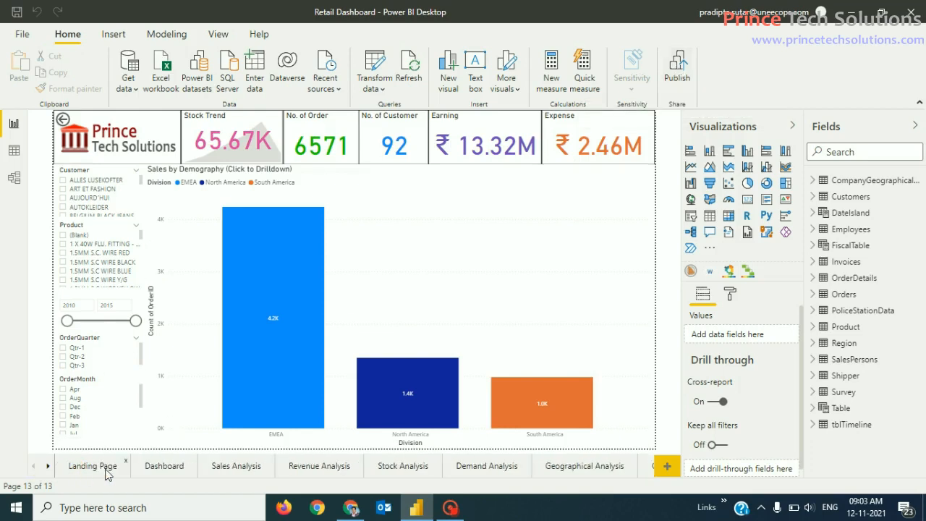
left_click(107, 469)
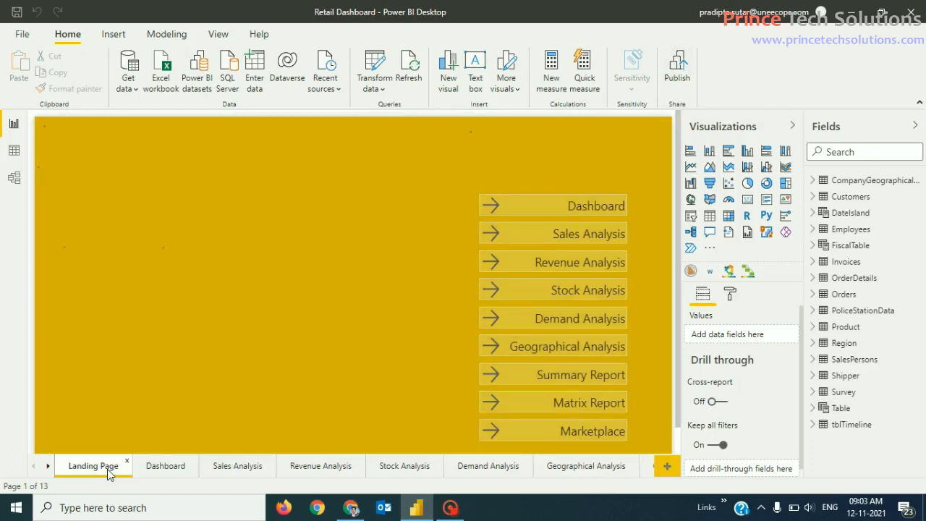
left_click(16, 13)
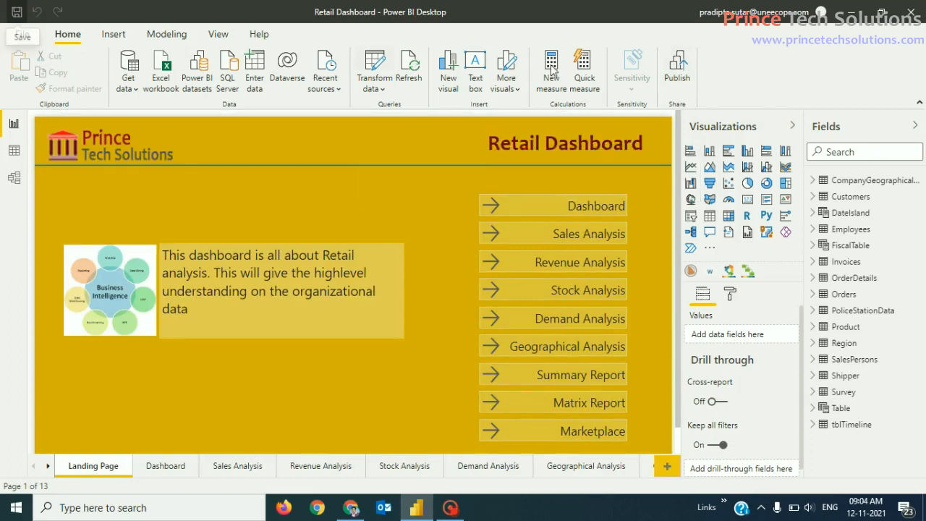
Publish the report to the shared workspace listed below My workspace and open it in the Power BI service
left_click(670, 71)
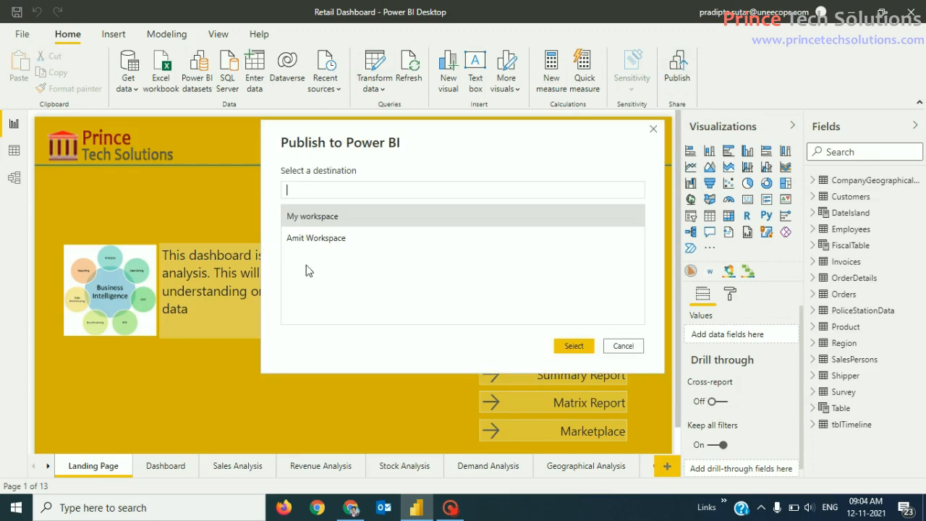
left_click(335, 241)
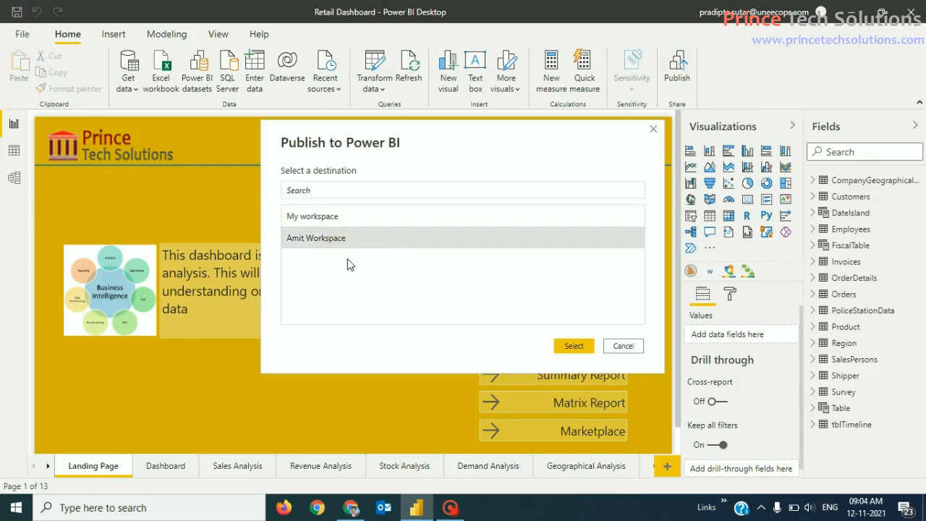
left_click(581, 347)
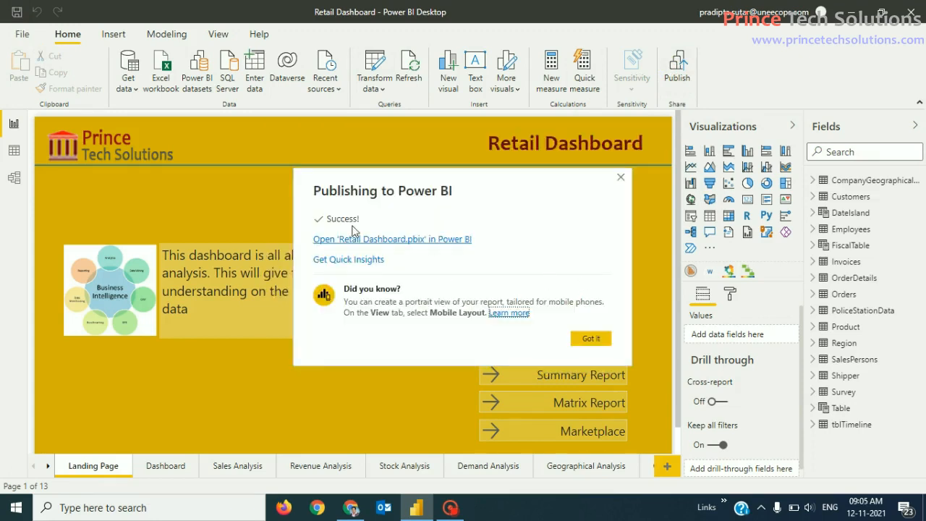
left_click(397, 240)
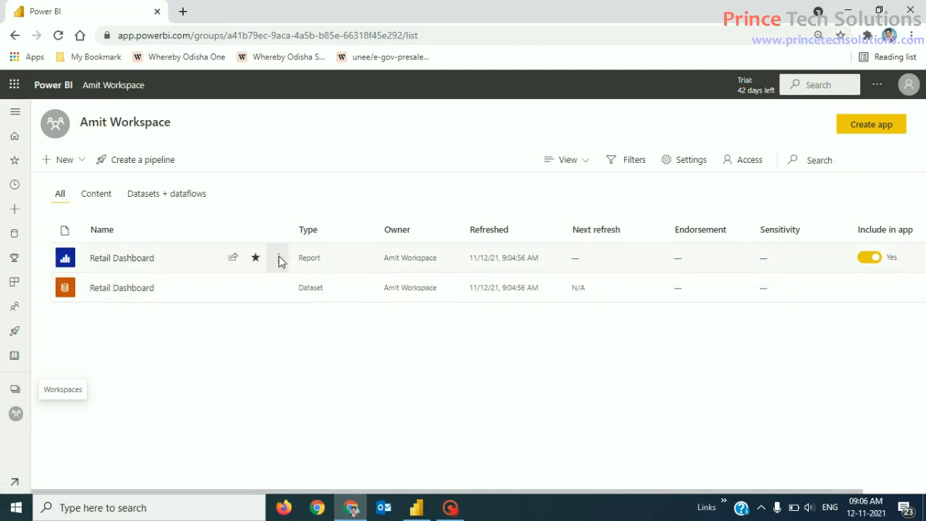
Compare the available options of the Retail Dashboard report with those of the Retail Dashboard dataset in the workspace
left_click(280, 259)
left_click(215, 322)
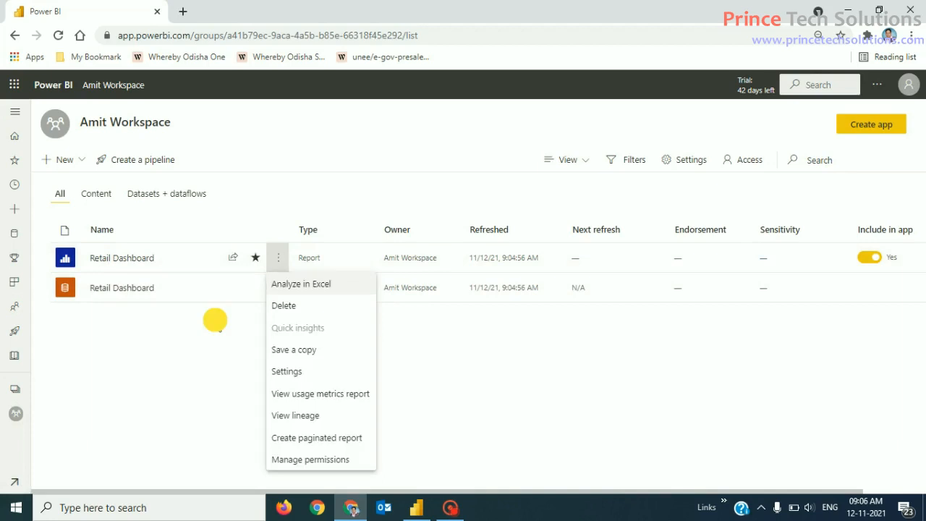
left_click(279, 294)
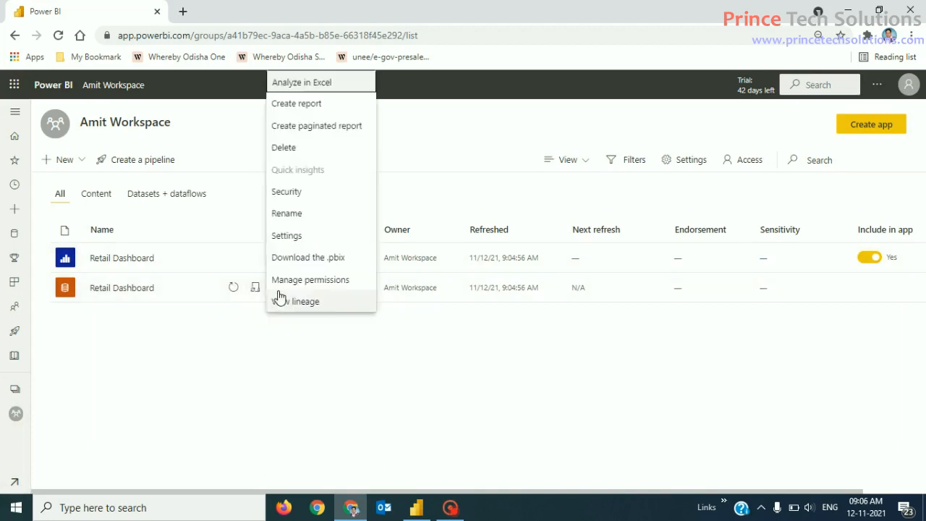
left_click(451, 394)
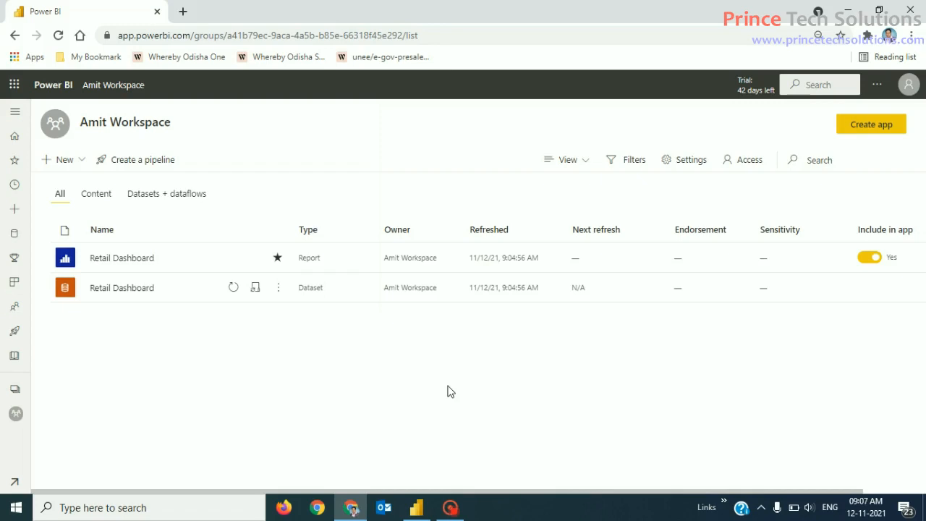
left_click(312, 373)
mouse_move(230, 287)
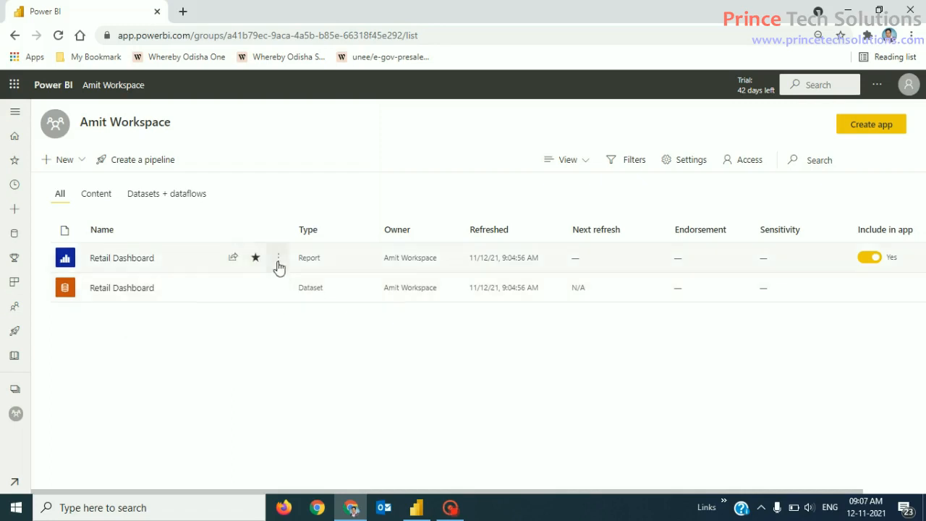
left_click(278, 260)
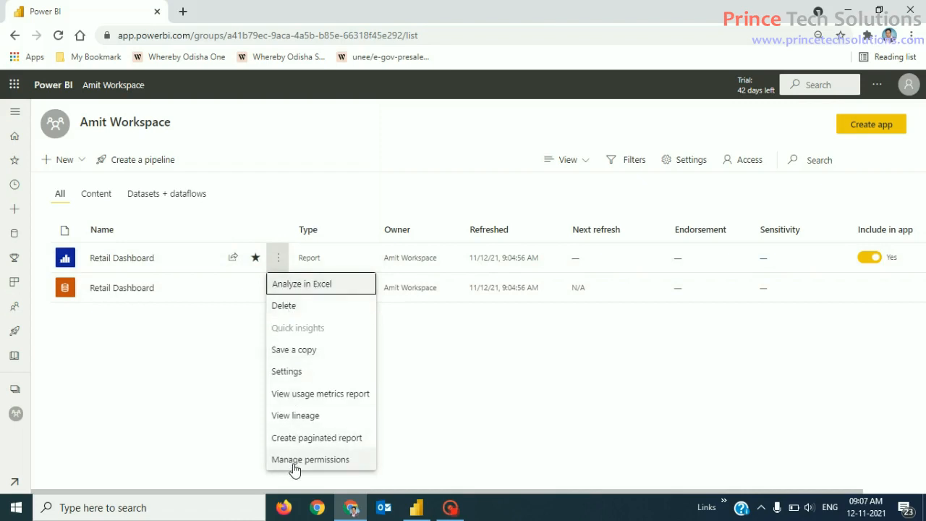
left_click(164, 380)
View the Retail Dashboard dataset's row-level security page and return to the workspace list
left_click(278, 288)
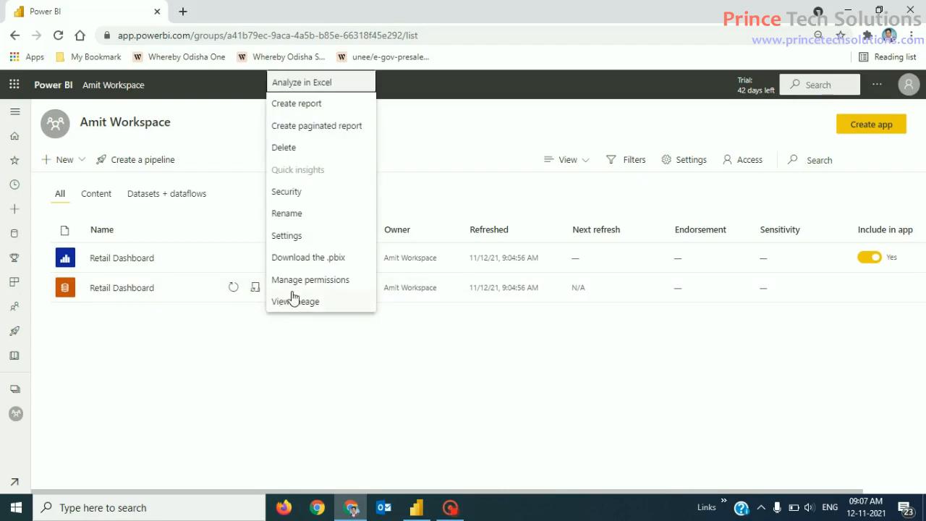
left_click(293, 194)
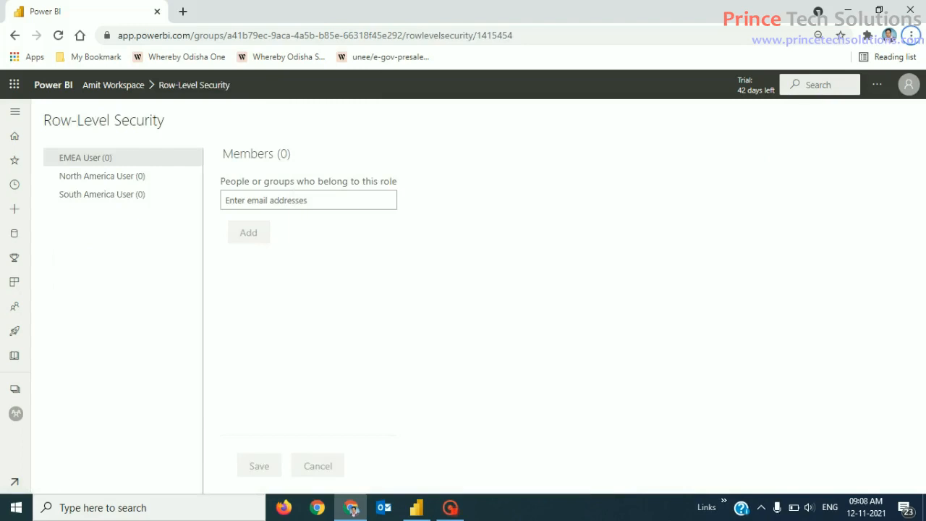
left_click(15, 36)
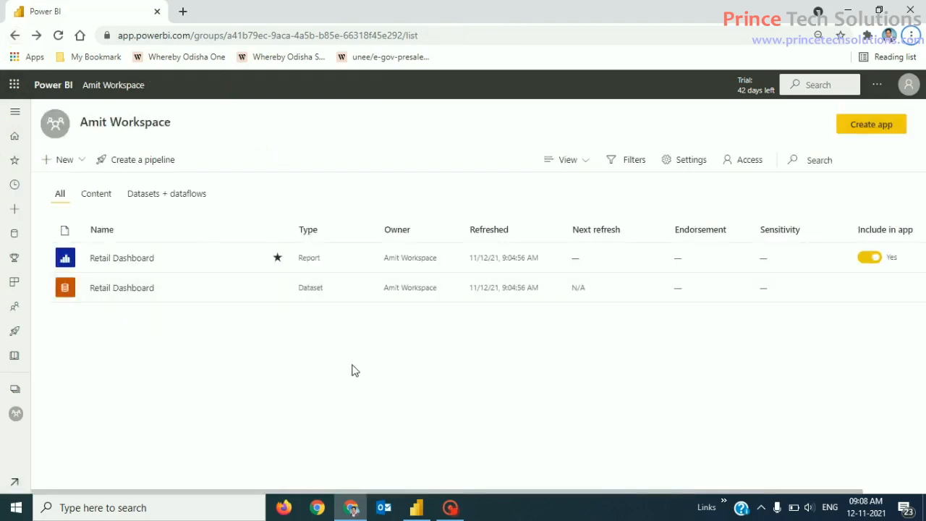
Limit the workspace list to content and check the options offered for the Retail Dashboard report
left_click(107, 200)
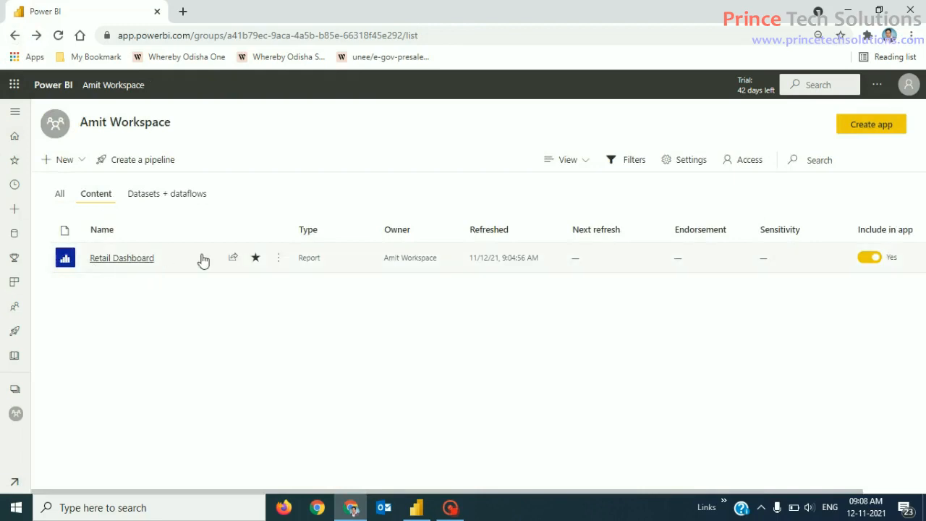
left_click(278, 257)
left_click(172, 403)
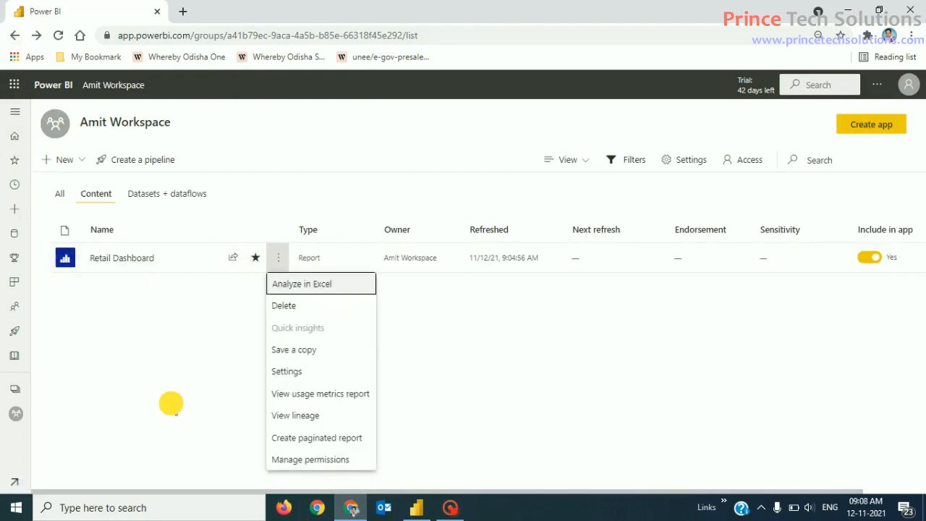
List only datasets and dataflows in the workspace and open the Retail Dashboard dataset's security settings
left_click(156, 193)
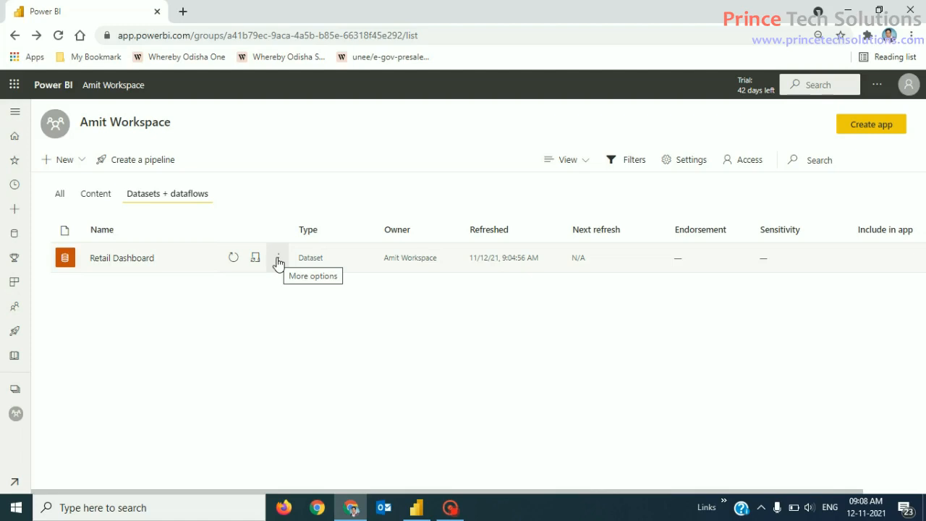
left_click(282, 261)
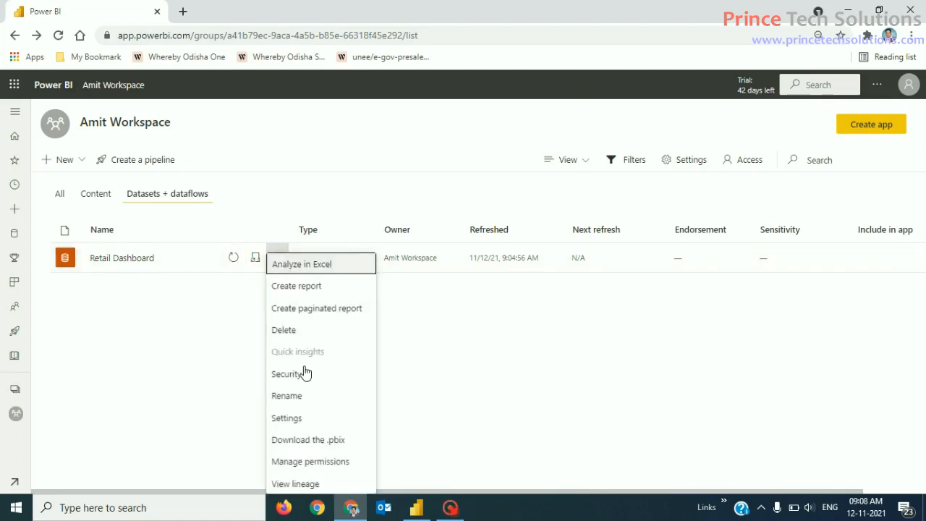
left_click(288, 380)
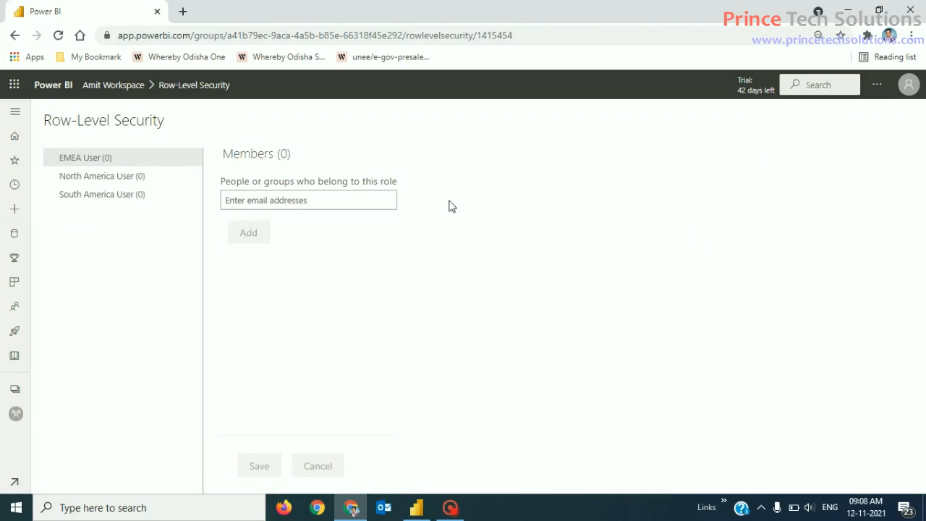
Look through the members of the North America User, South America User and EMEA User roles
left_click(99, 176)
left_click(101, 197)
left_click(75, 178)
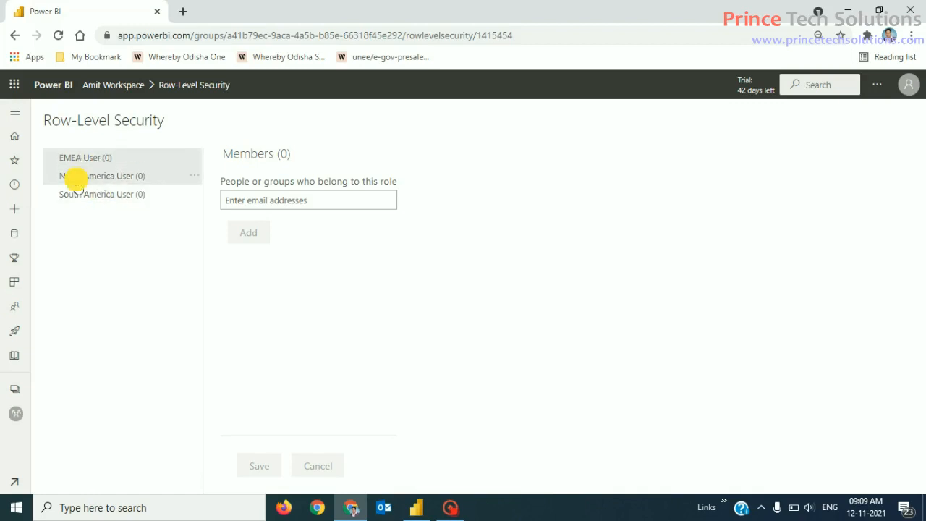
left_click(112, 202)
left_click(99, 160)
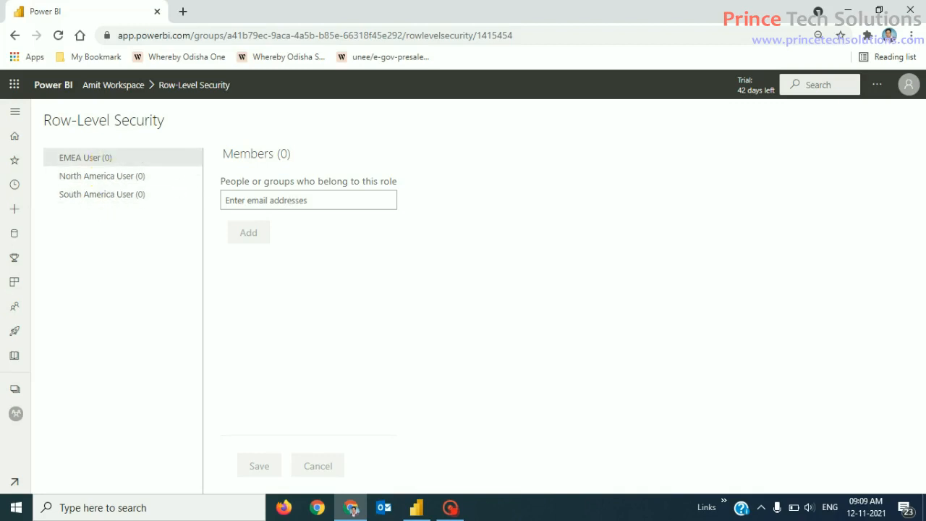
Find a colleague by name, add them as a member of the EMEA User role, and save the role
left_click(272, 201)
type("p")
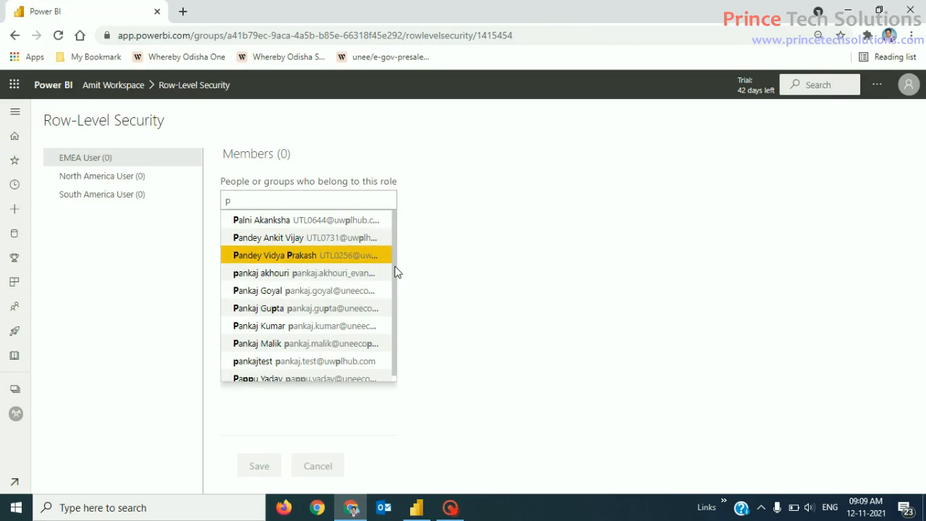
type("rad")
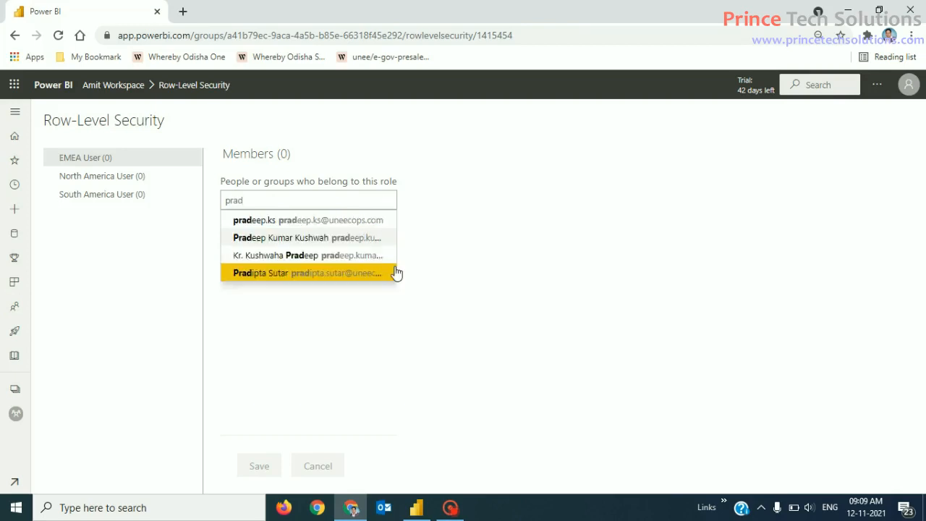
left_click(314, 275)
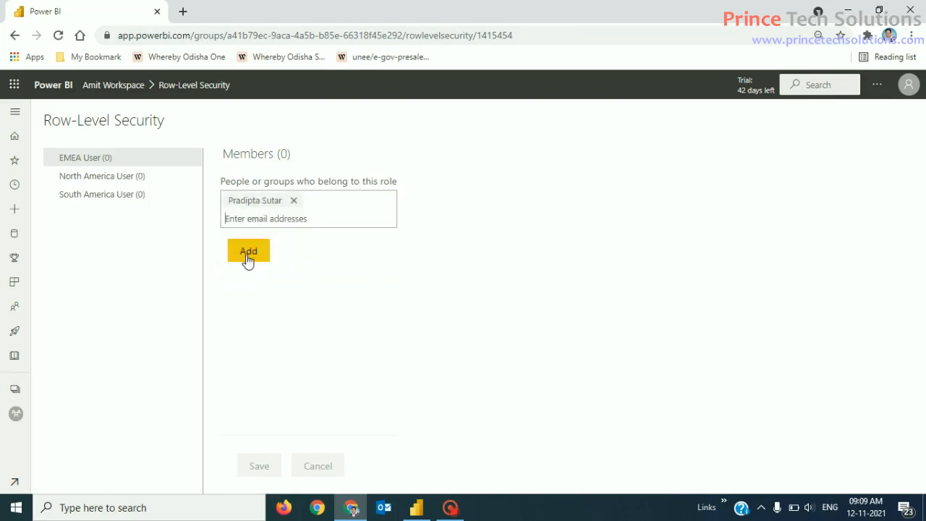
left_click(246, 254)
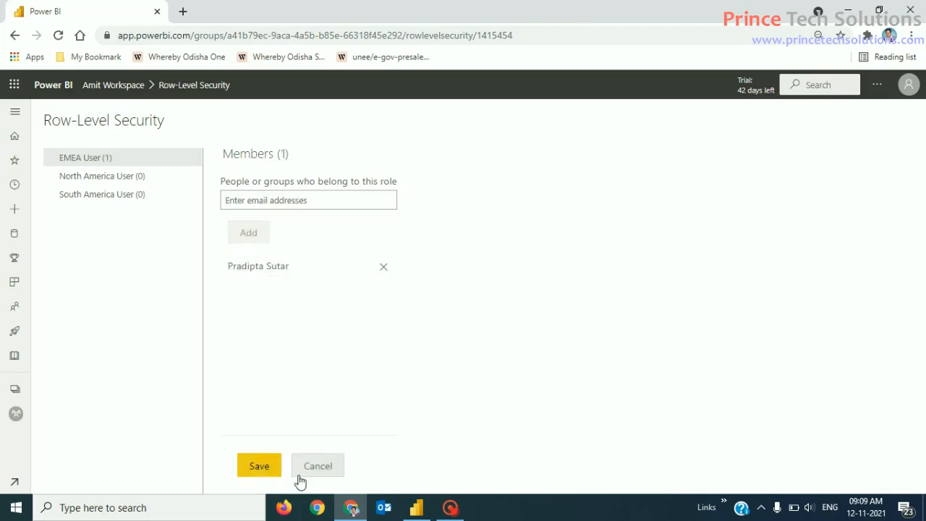
left_click(261, 467)
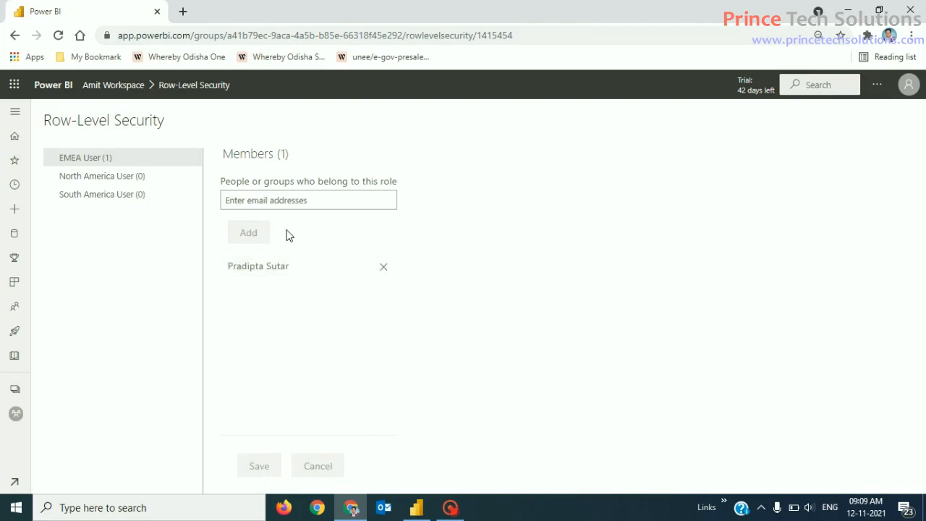
Add a colleague to the North America User role, and discard the unsaved change while switching to the EMEA User role
left_click(100, 181)
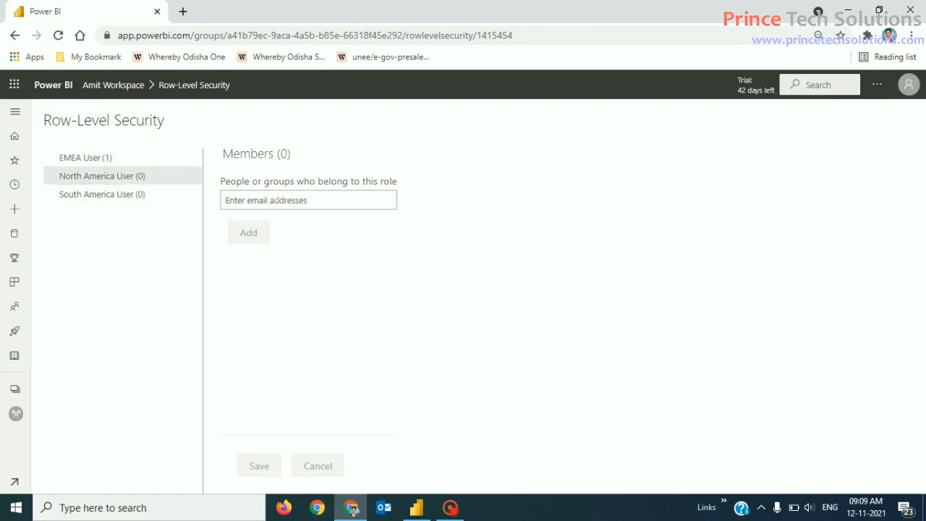
type("pan")
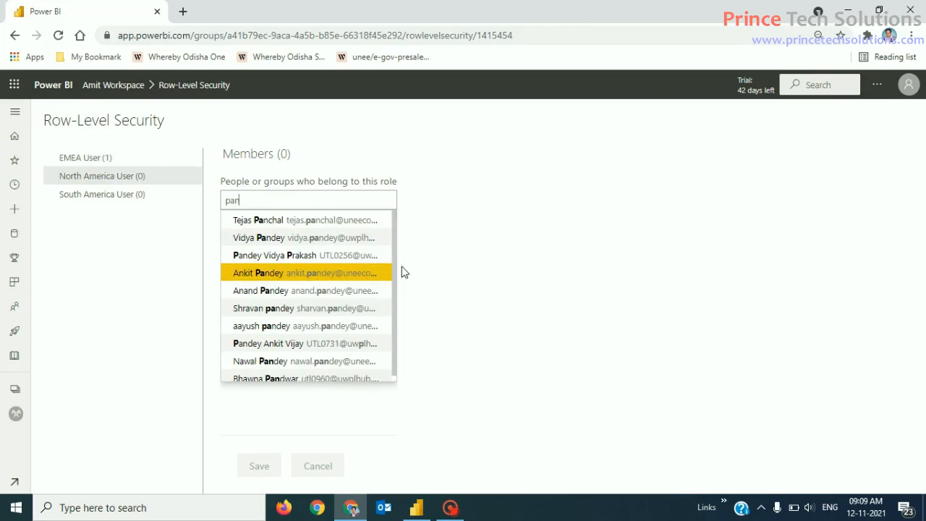
left_click_drag(393, 258, 397, 310)
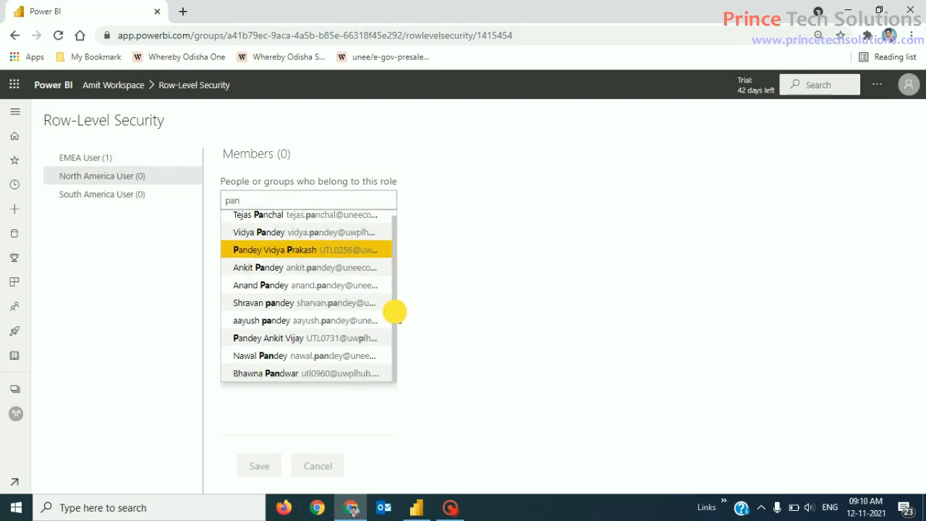
left_click(345, 374)
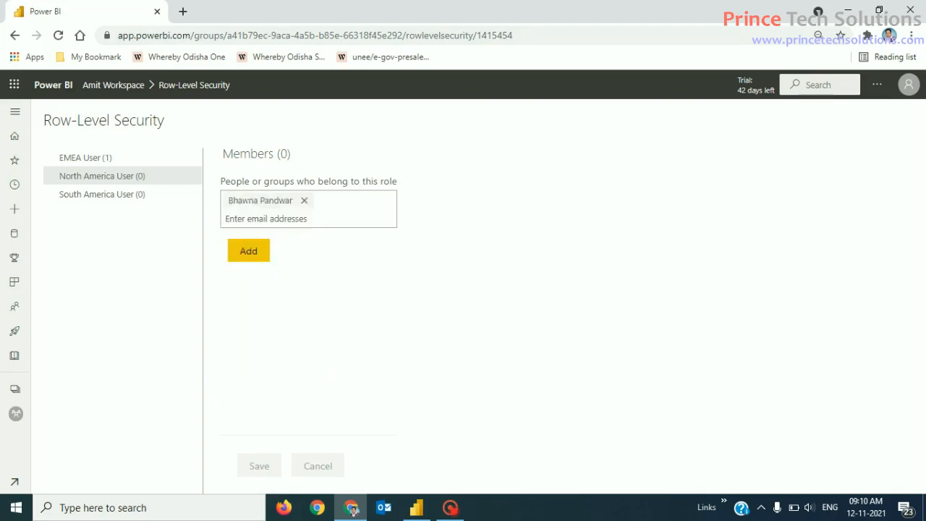
left_click(249, 252)
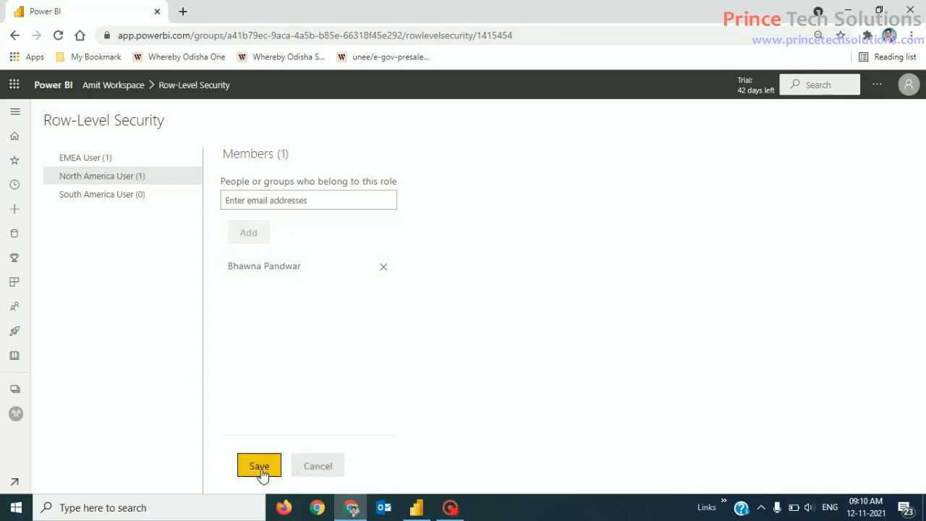
left_click(122, 159)
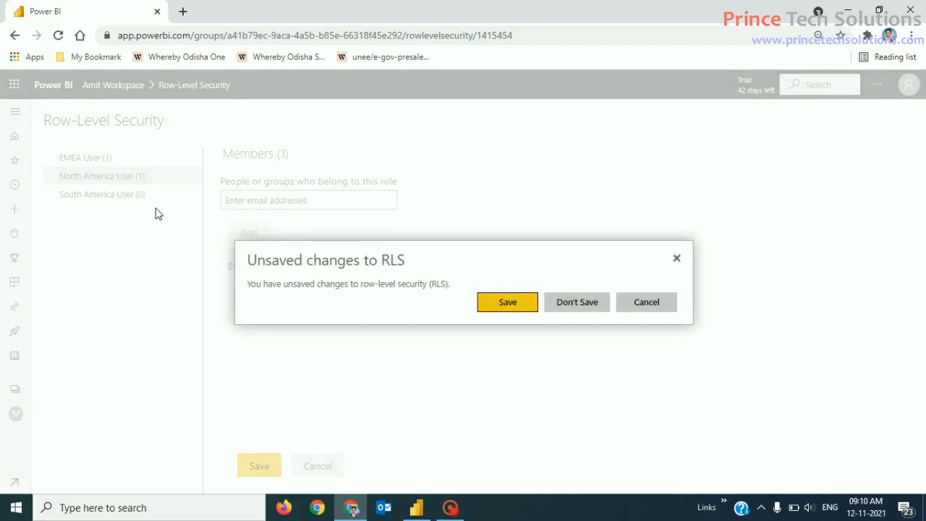
left_click(588, 309)
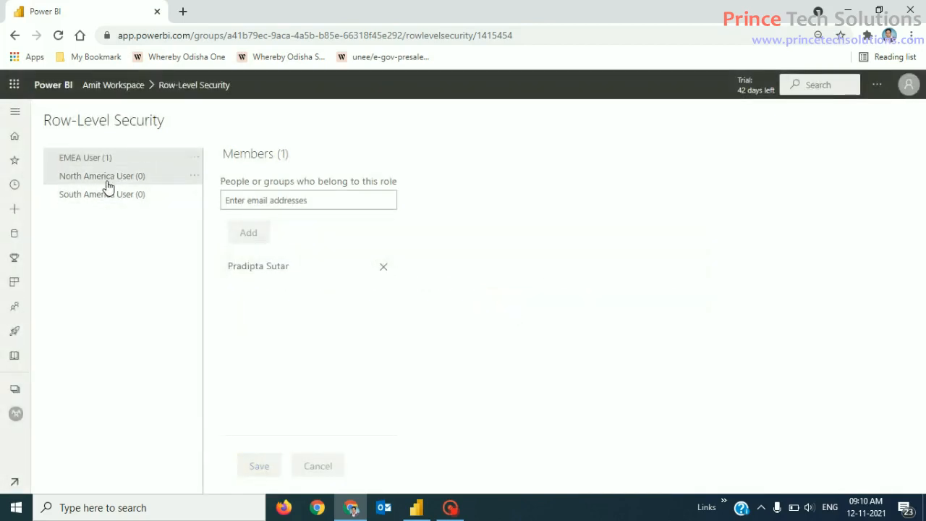
Review the member lists of the three security roles, ending on EMEA User
left_click(108, 180)
left_click(105, 194)
left_click(95, 158)
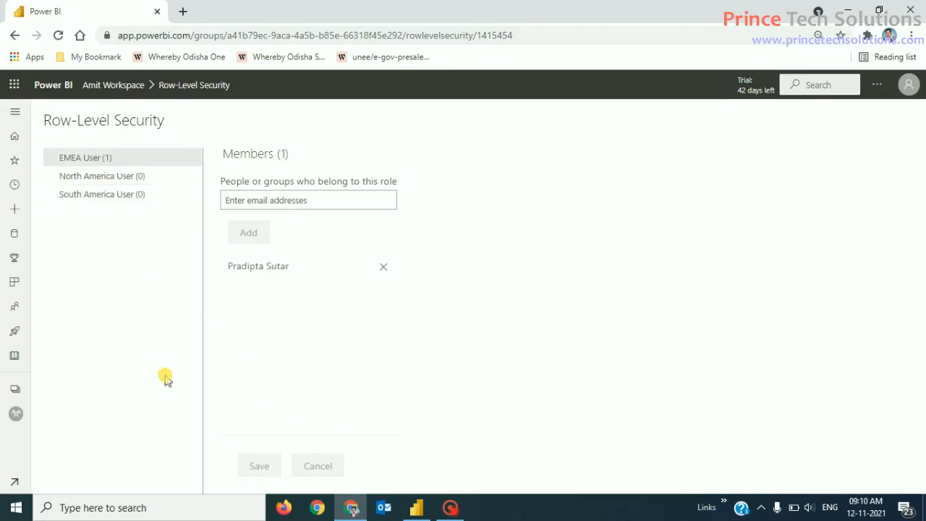
left_click(147, 364)
Return to the shared workspace, list all its items, and go to the Power BI service home page
left_click(15, 36)
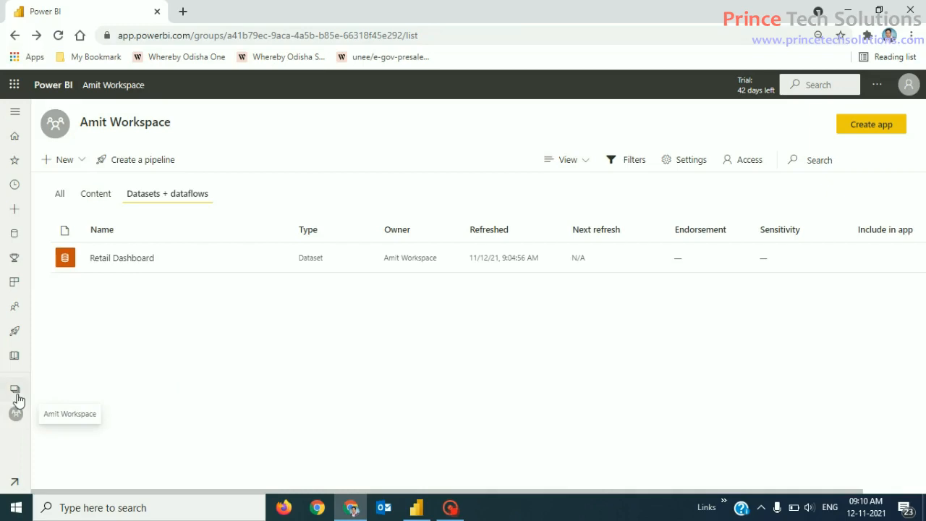
left_click(16, 414)
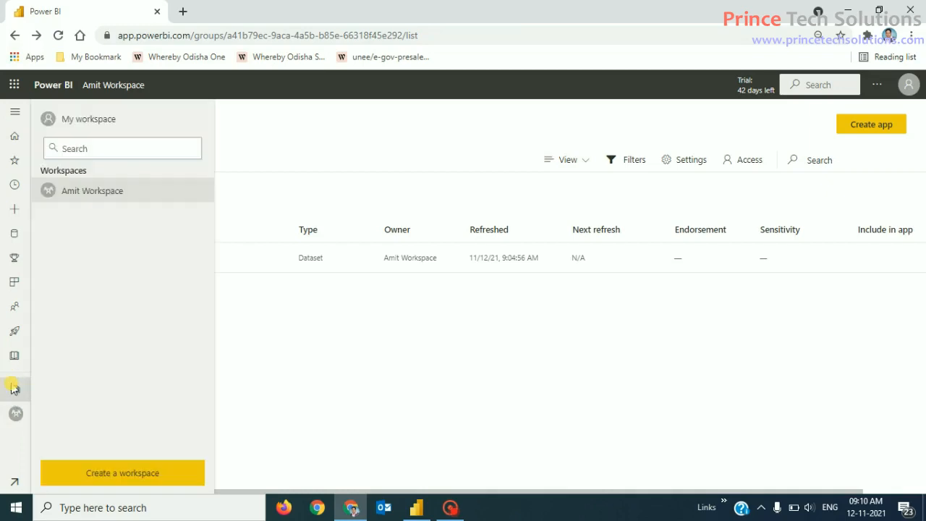
left_click(90, 200)
left_click(58, 194)
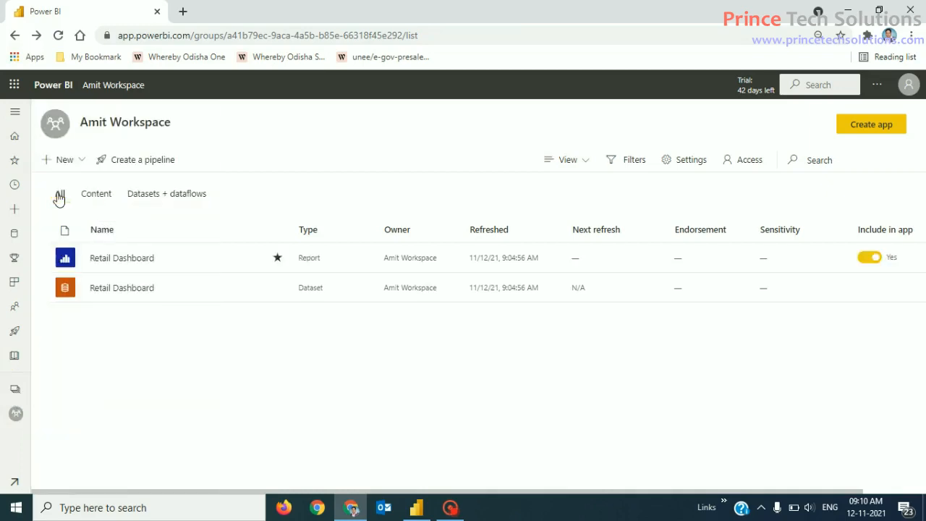
left_click(15, 136)
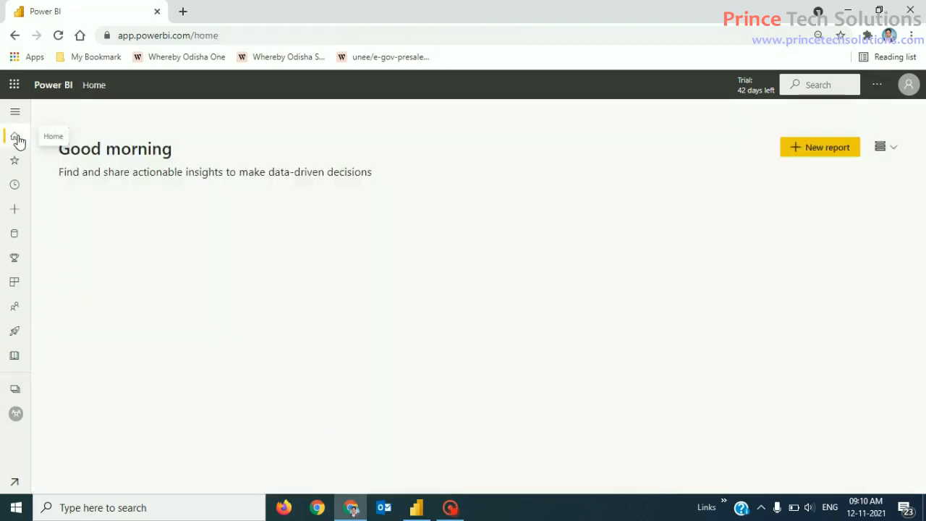